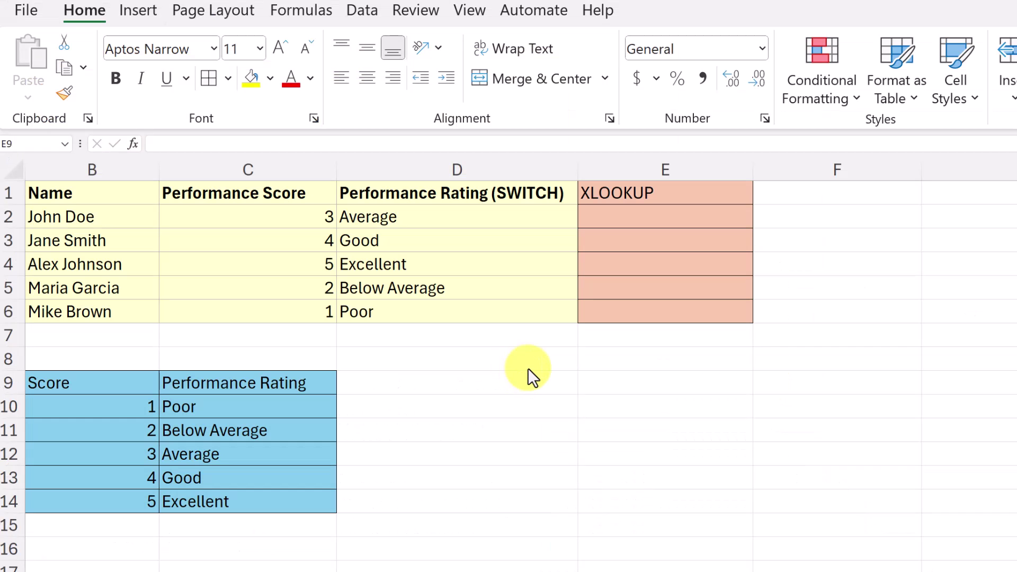
# Build =XLOOKUP(C2, B10:B14, C10:C14) in E2 using John Doe's score against the Score table
pyautogui.doubleClick(384, 219)
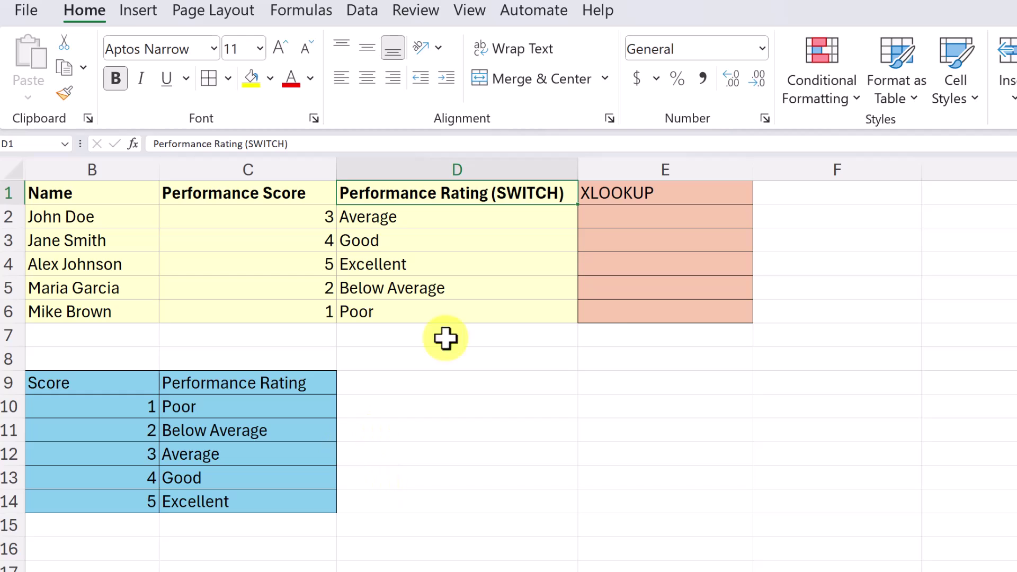
pyautogui.click(636, 219)
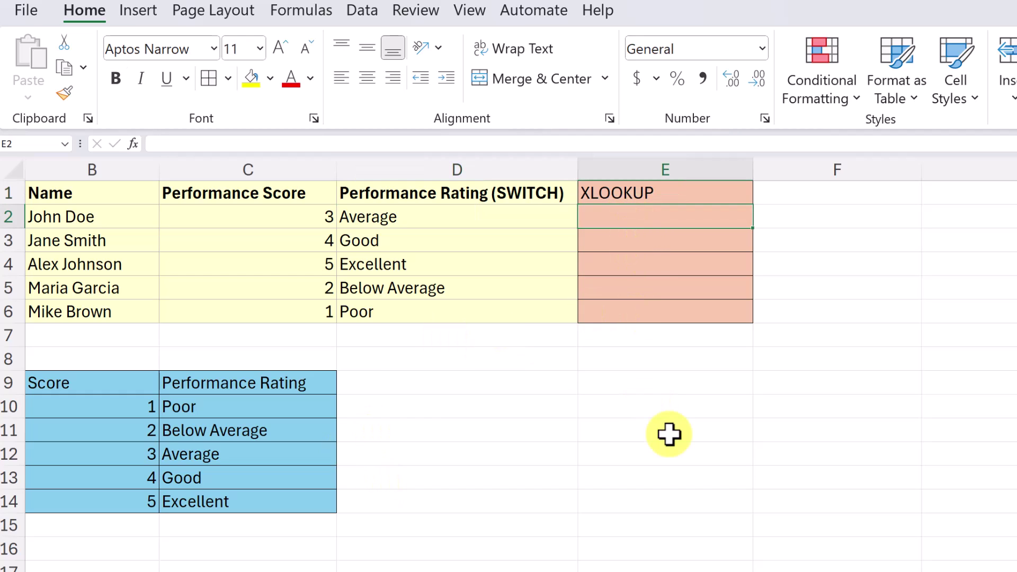
pyautogui.write('=x')
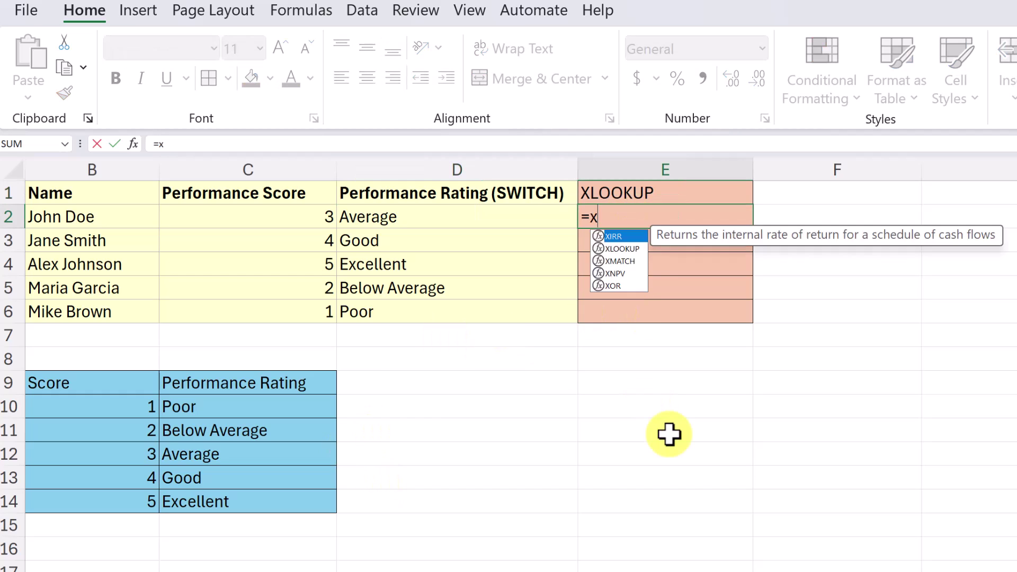
pyautogui.write('lo')
pyautogui.doubleClick(626, 237)
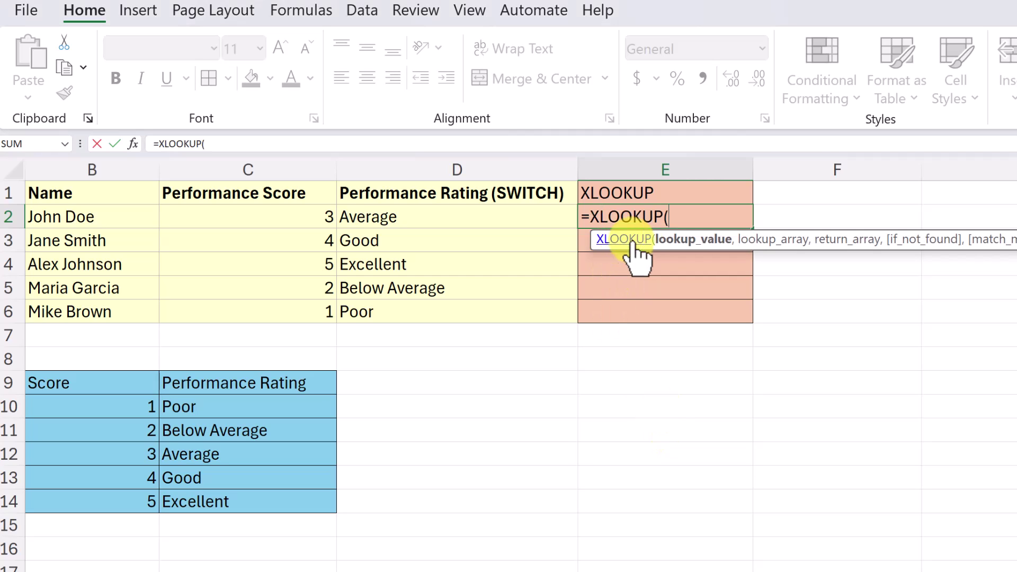
pyautogui.click(301, 219)
pyautogui.write(',')
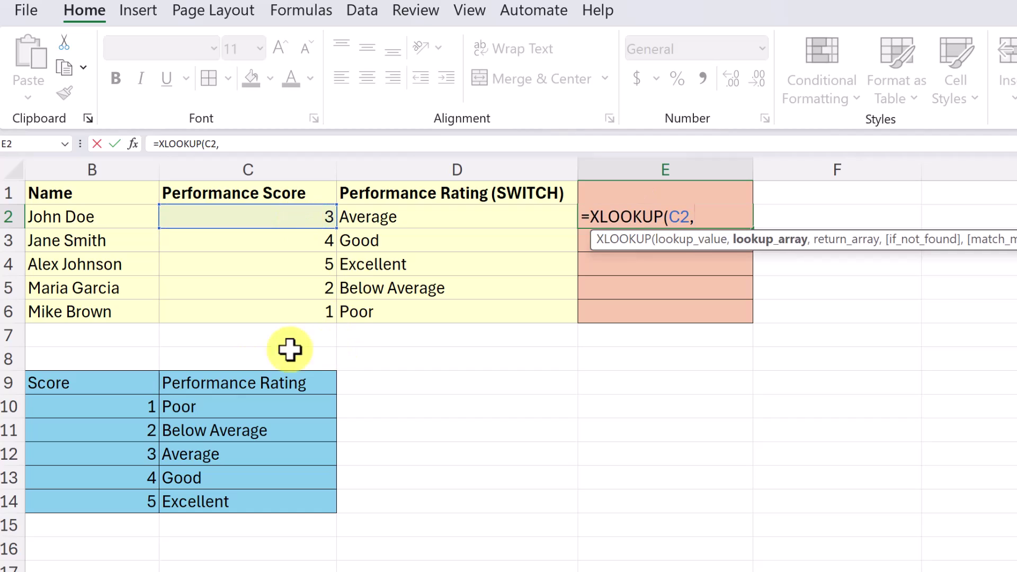
pyautogui.moveTo(111, 410); pyautogui.dragTo(112, 500)
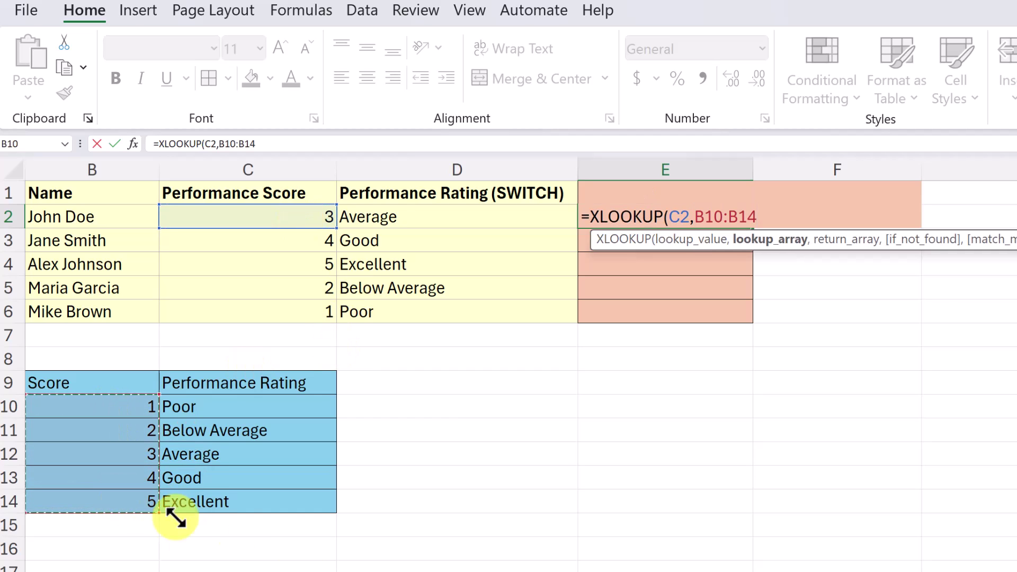
pyautogui.write(',')
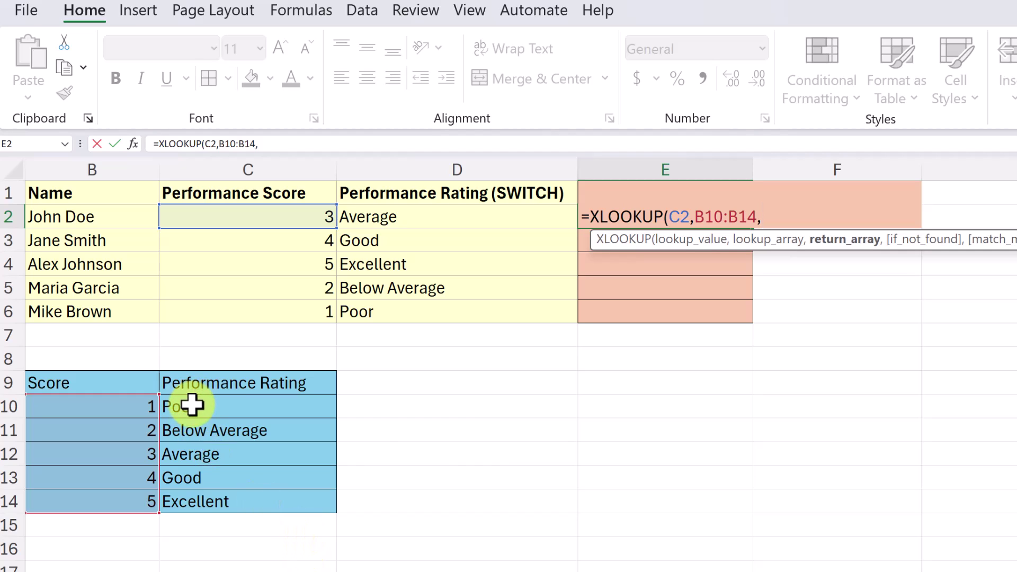
pyautogui.moveTo(192, 407); pyautogui.dragTo(205, 489)
pyautogui.write(',')
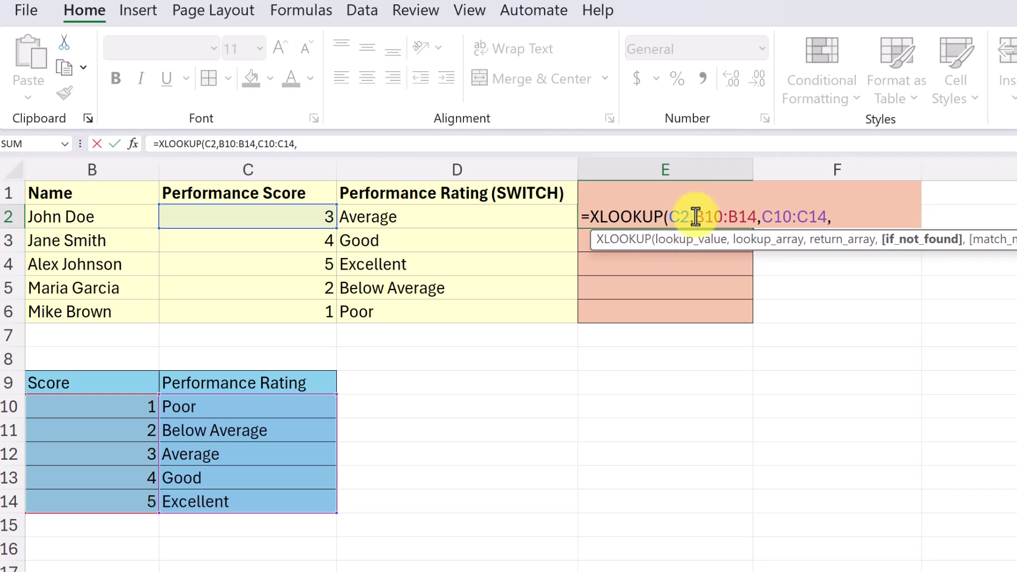
# Lock both table ranges as $B$10:$B$14 and $C$10:$C$14 and commit, returning Average
pyautogui.moveTo(697, 217); pyautogui.dragTo(824, 218)
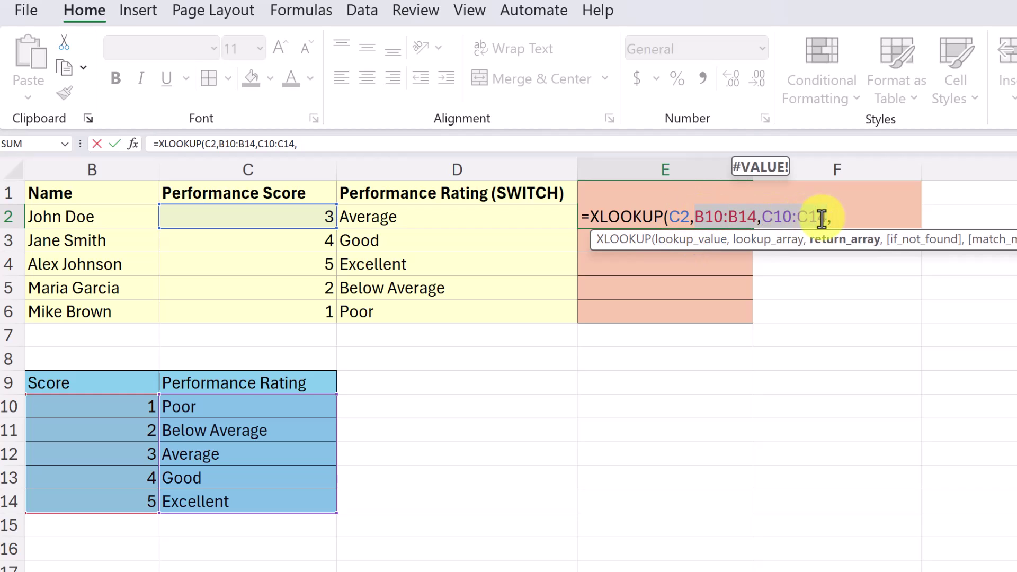
pyautogui.press('F4')
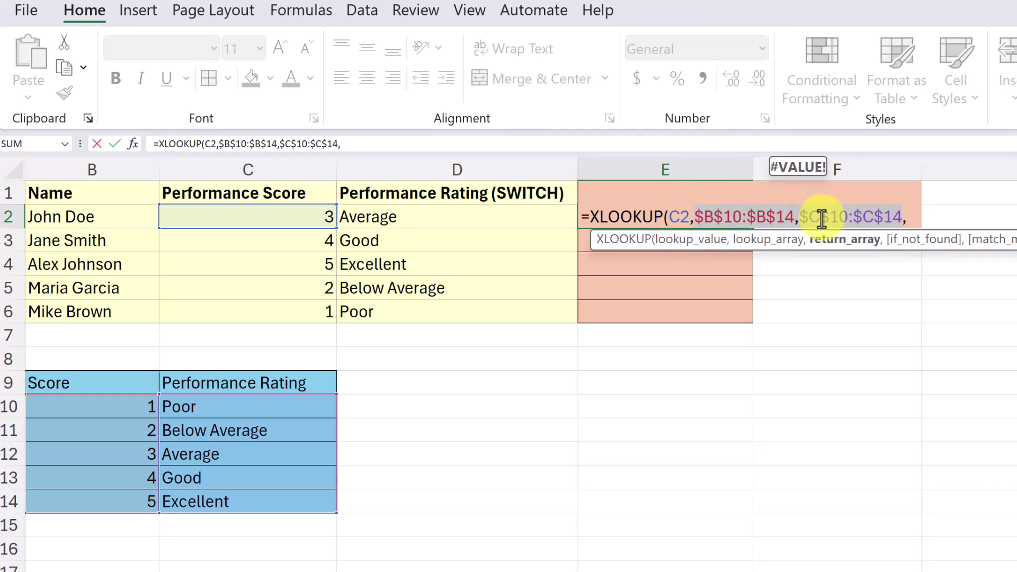
pyautogui.click(913, 218)
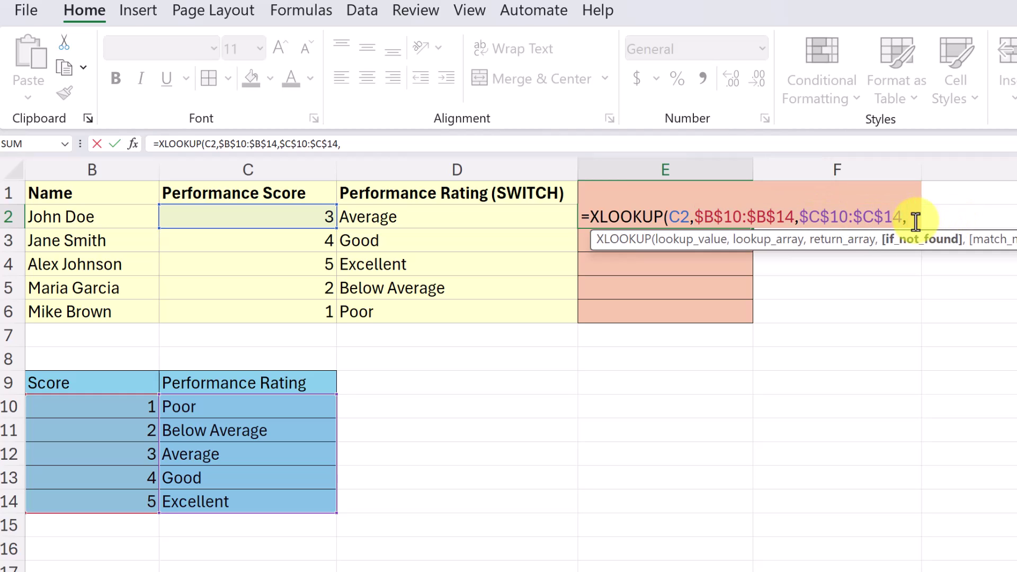
pyautogui.press('BackSpace')
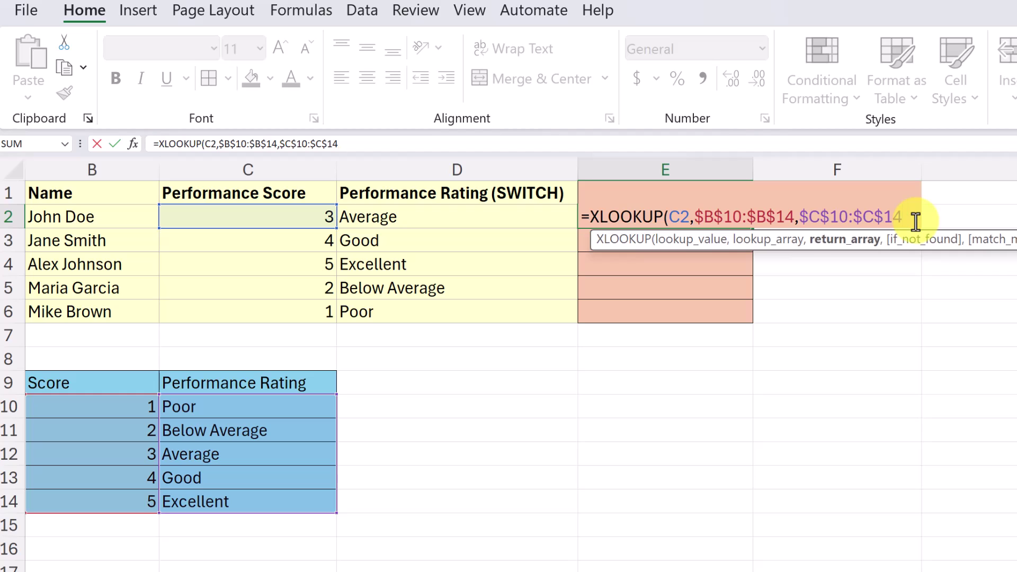
pyautogui.write(')')
pyautogui.press('Return')
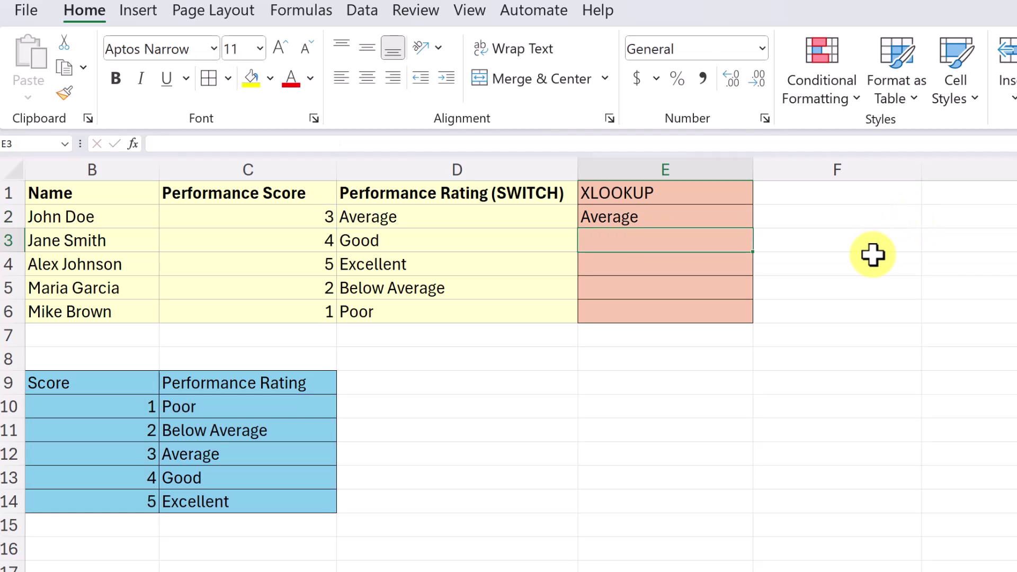
# Fill the XLOOKUP rating down to all five people and compare it with the SWITCH formulas
pyautogui.click(612, 218)
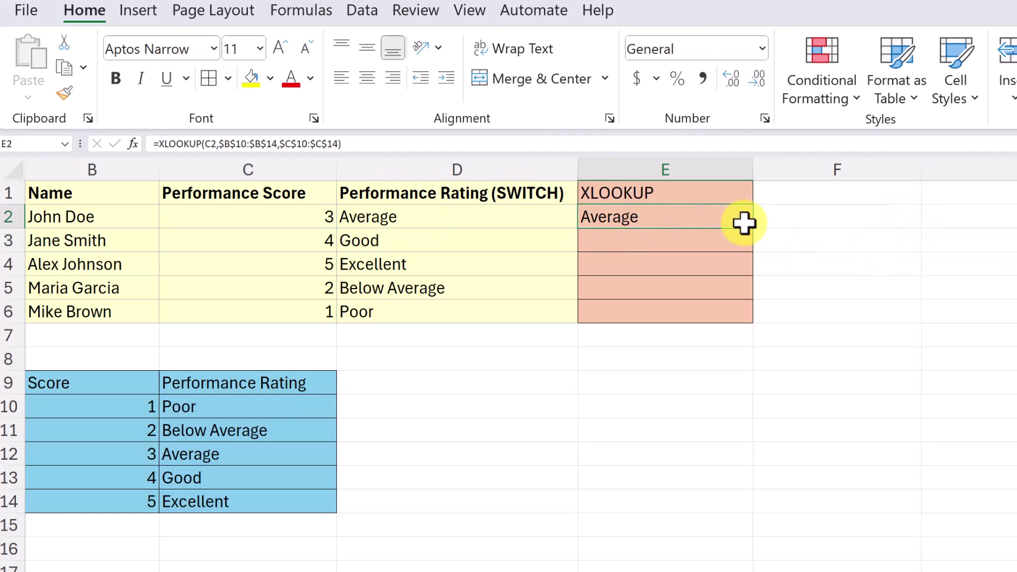
pyautogui.moveTo(753, 229); pyautogui.dragTo(752, 319)
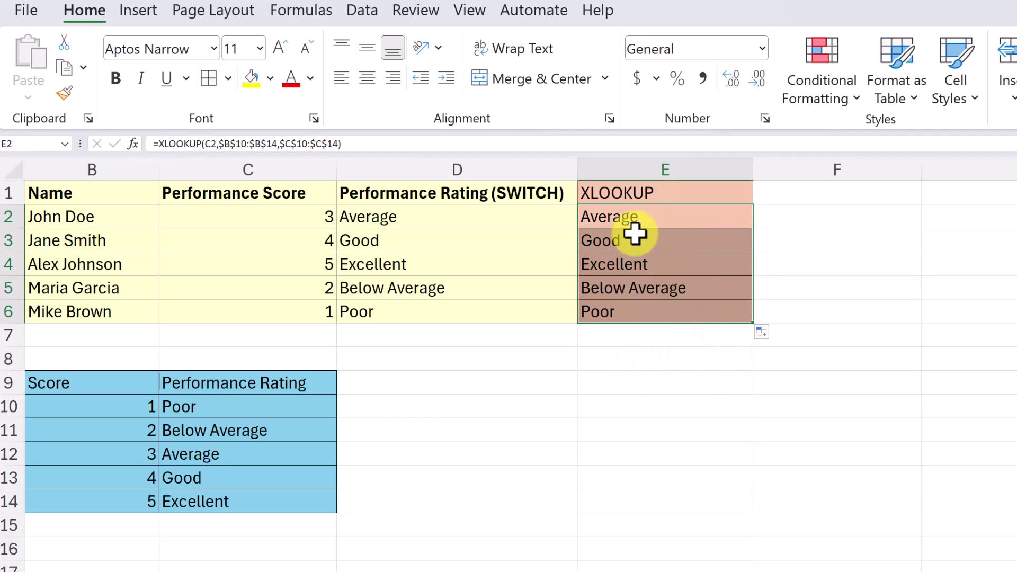
pyautogui.doubleClick(455, 221)
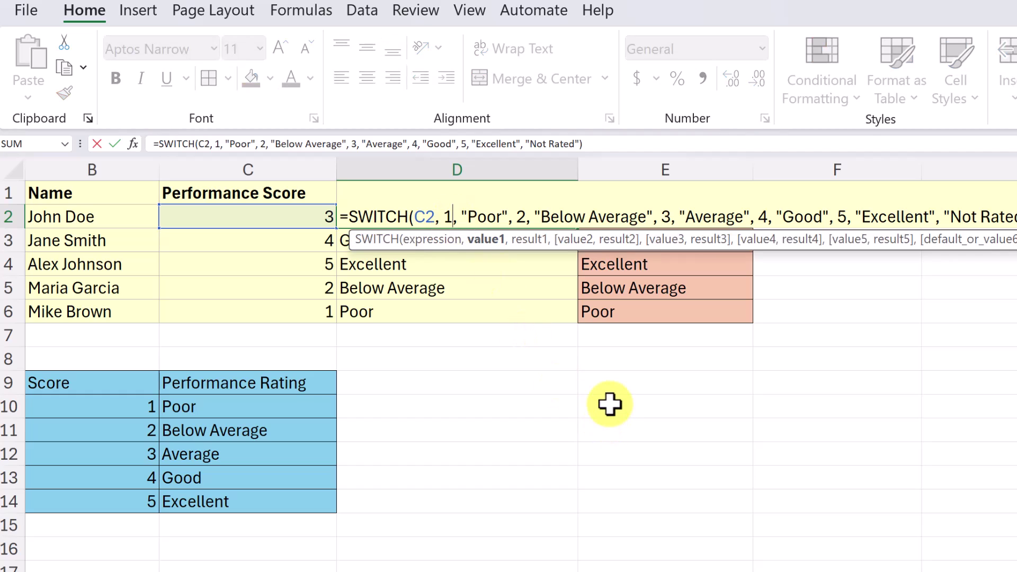
pyautogui.press('Return')
pyautogui.doubleClick(636, 216)
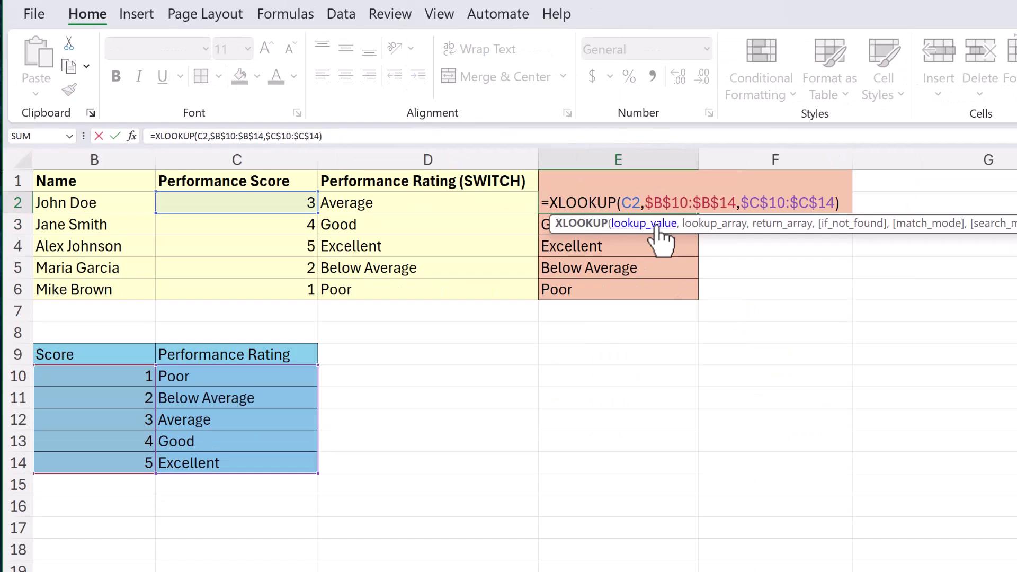
pyautogui.press('Return')
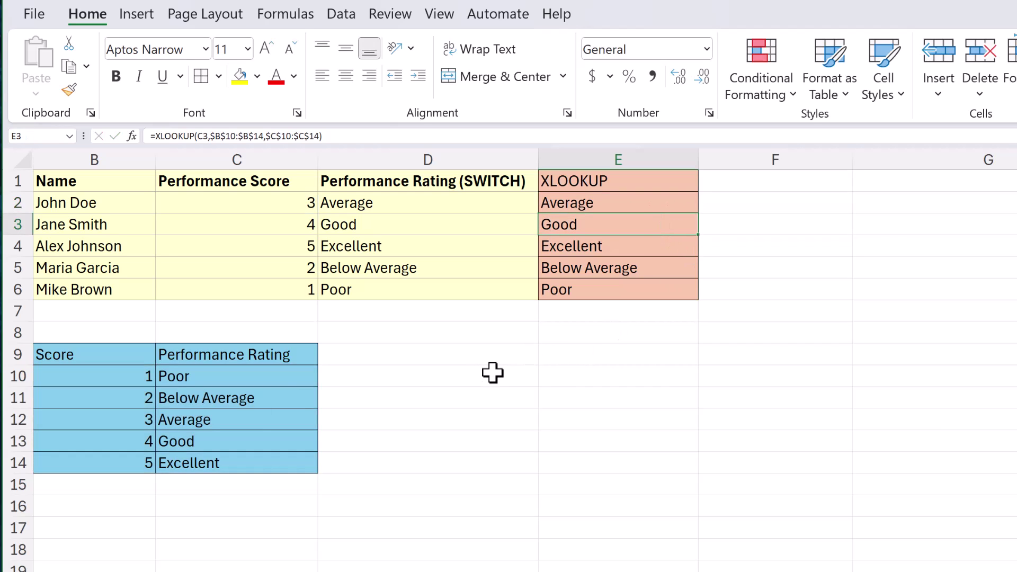
pyautogui.doubleClick(373, 205)
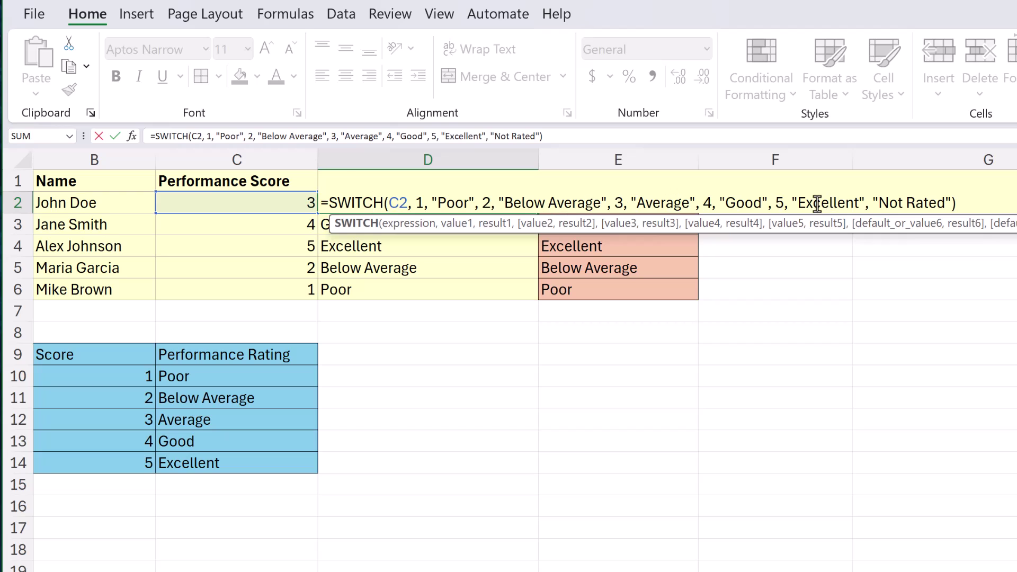
pyautogui.press('Escape')
pyautogui.click(206, 376)
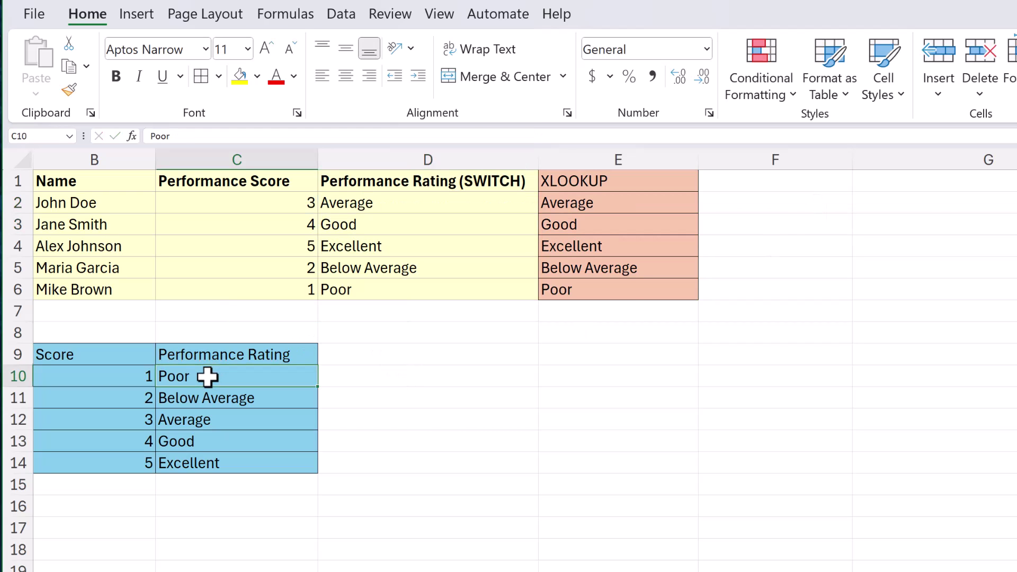
pyautogui.write('Bad')
pyautogui.press('Return')
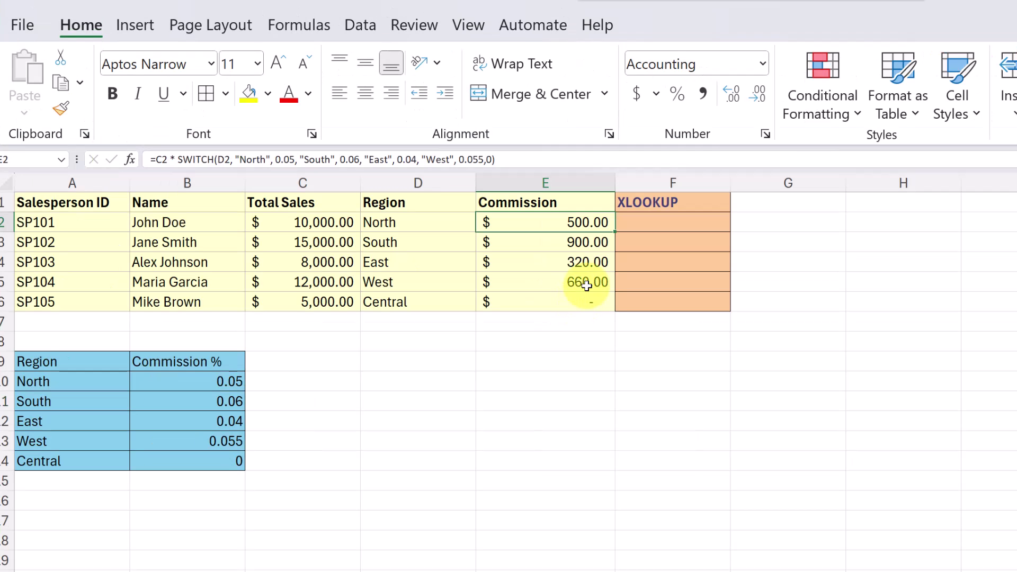
# Review the SWITCH commission formula and select the first empty XLOOKUP commission cell F2
pyautogui.doubleClick(587, 224)
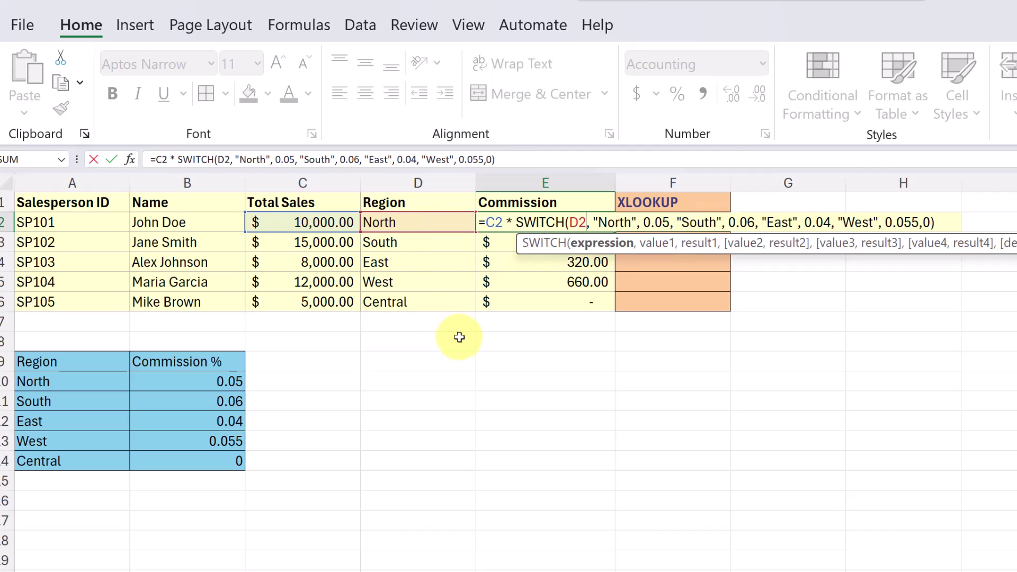
pyautogui.press('Return')
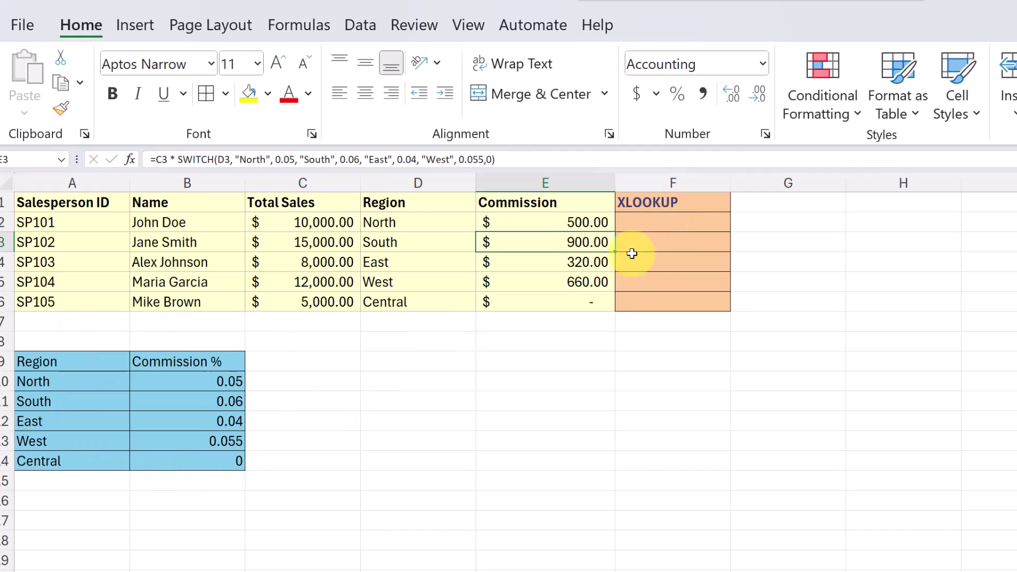
pyautogui.click(641, 229)
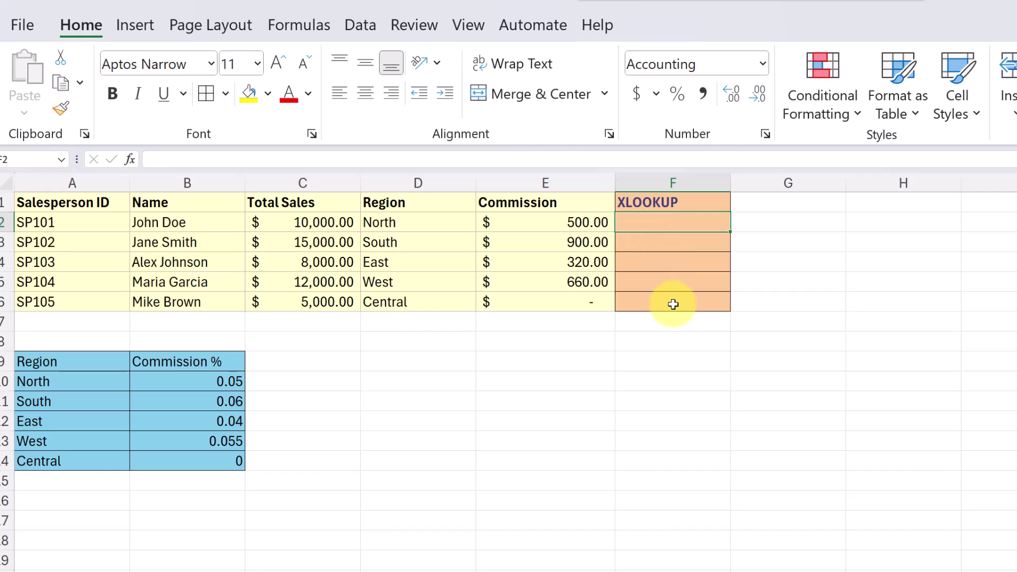
pyautogui.write('=')
# Build =C2*XLOOKUP(D2, A10:A14, B10:B14) in F2 from total sales and the region rate table
pyautogui.click(320, 222)
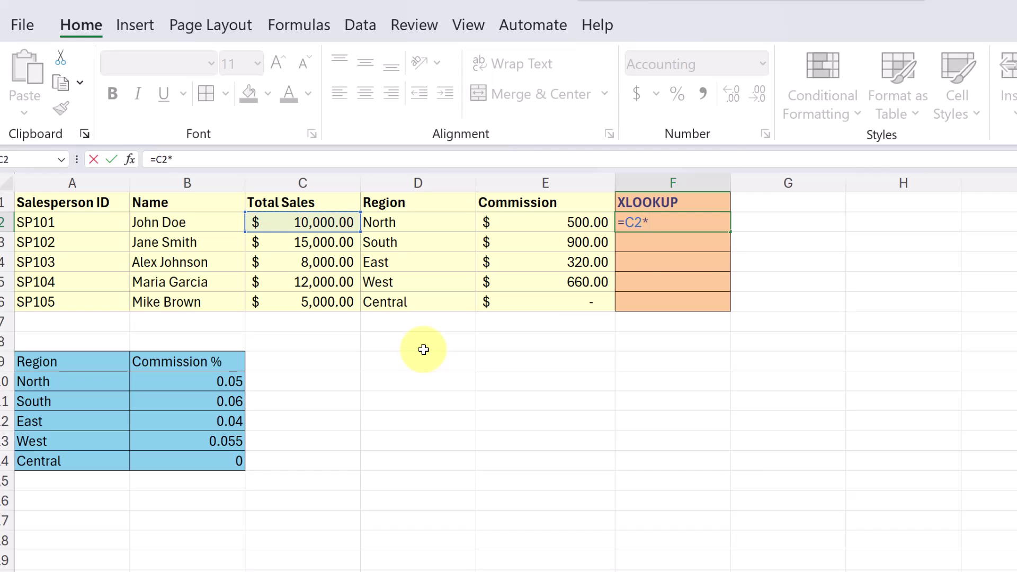
pyautogui.write('xlo')
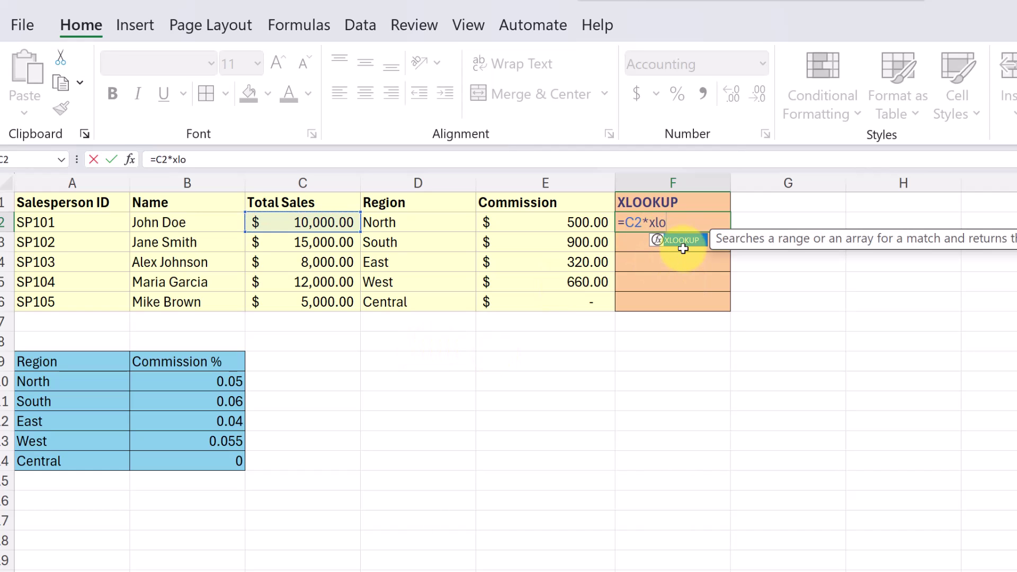
pyautogui.doubleClick(685, 241)
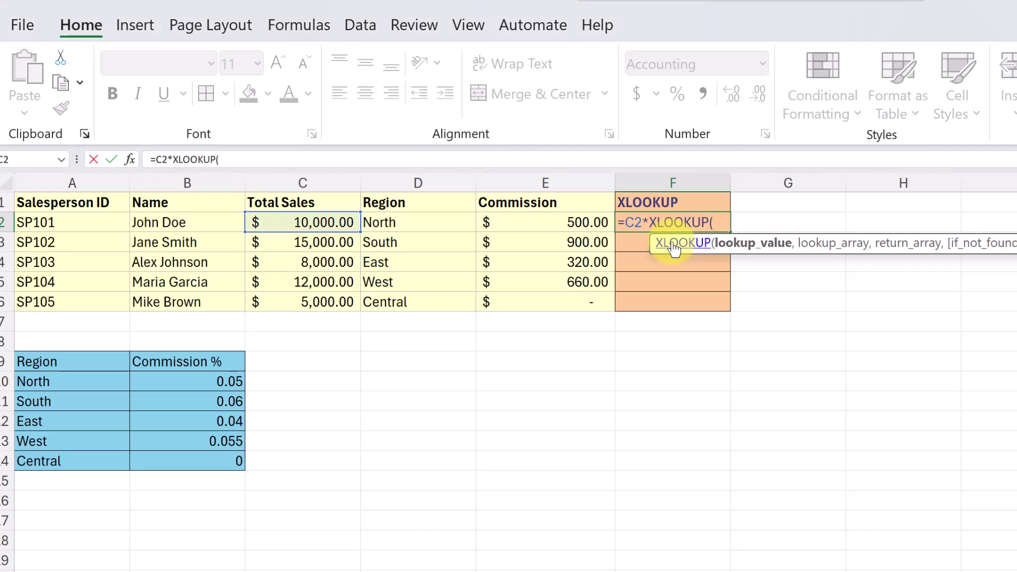
pyautogui.click(433, 228)
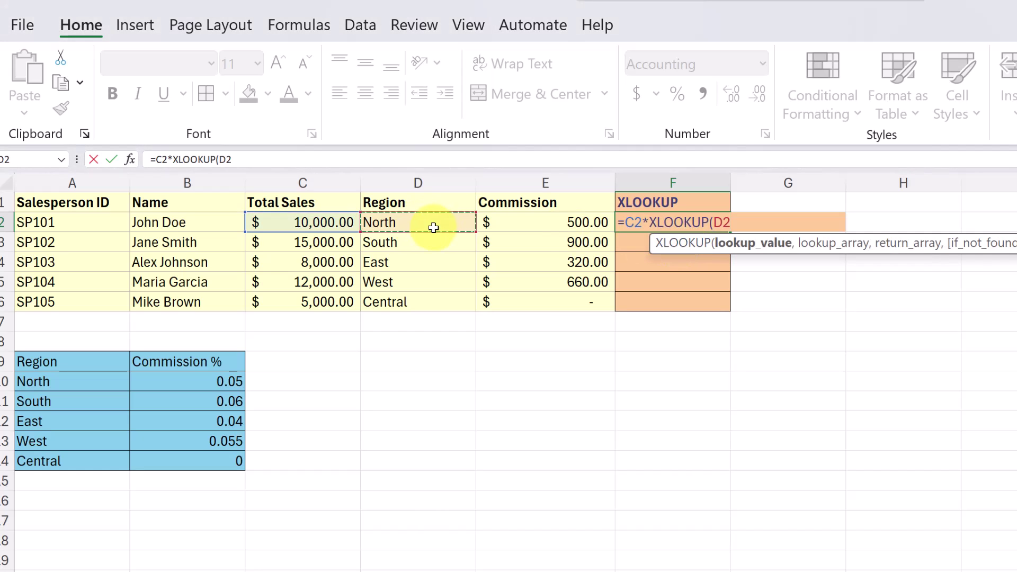
pyautogui.write(',')
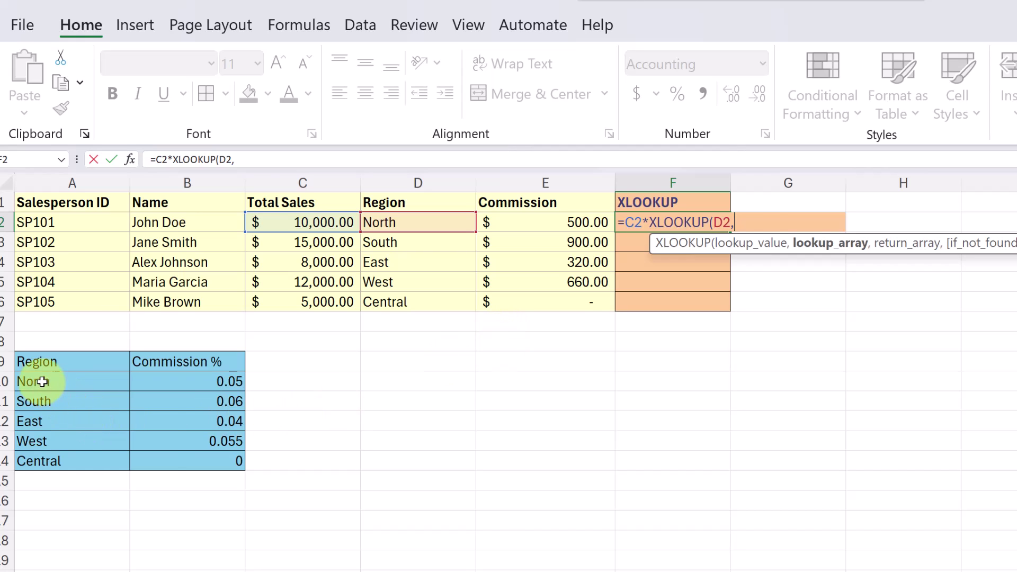
pyautogui.moveTo(41, 383); pyautogui.dragTo(53, 457)
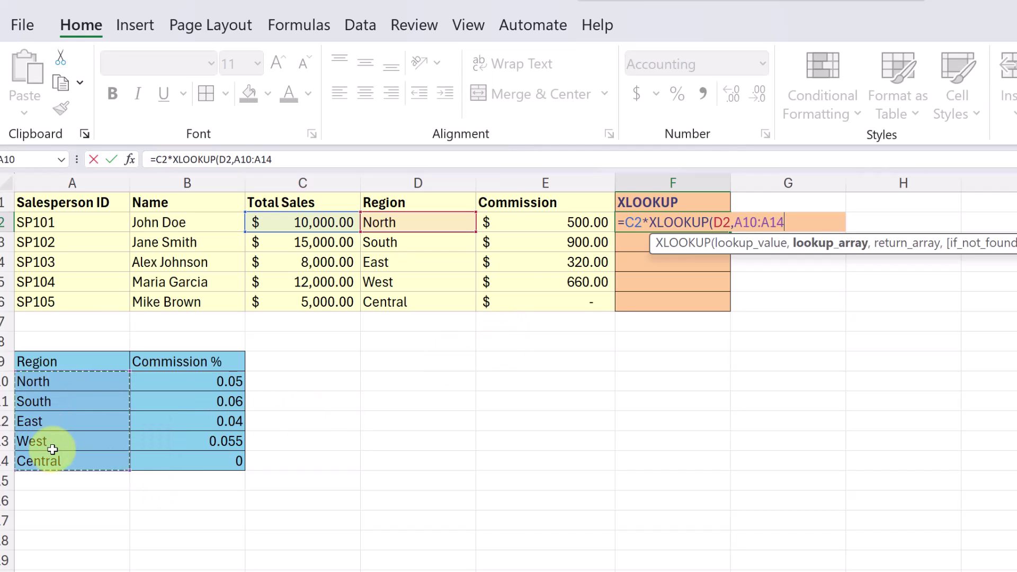
pyautogui.write(',')
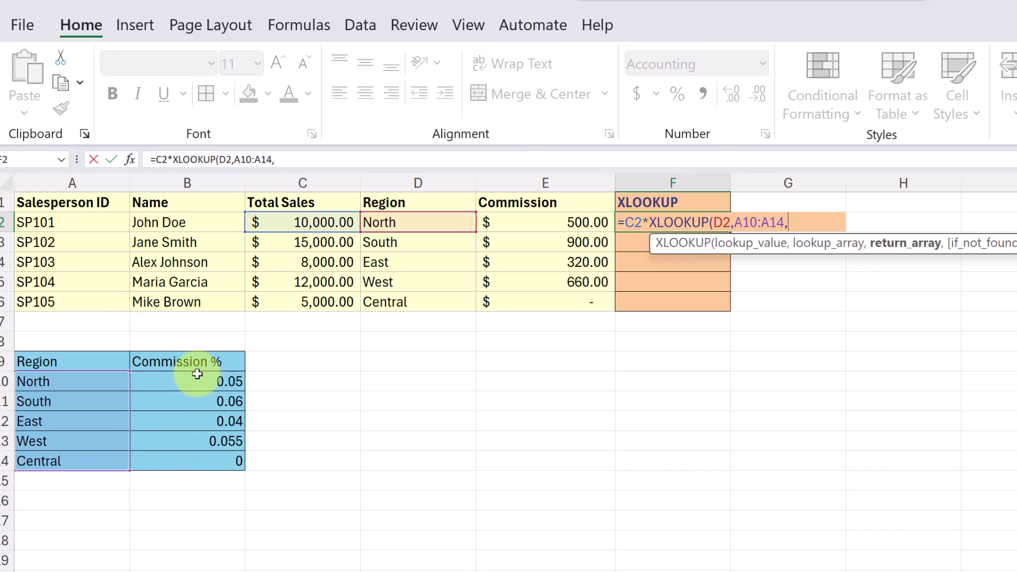
pyautogui.moveTo(197, 381); pyautogui.dragTo(202, 458)
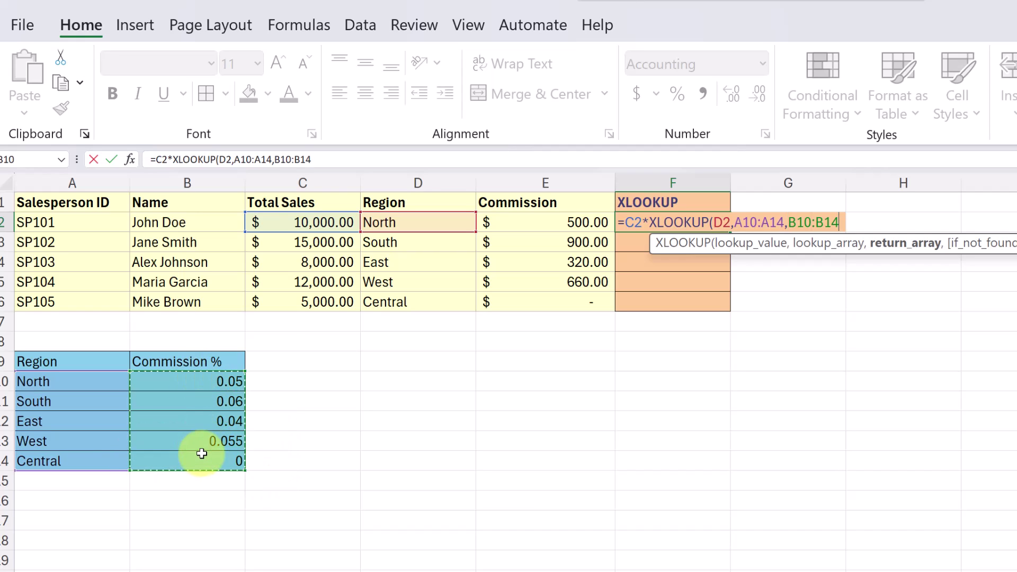
pyautogui.write(')')
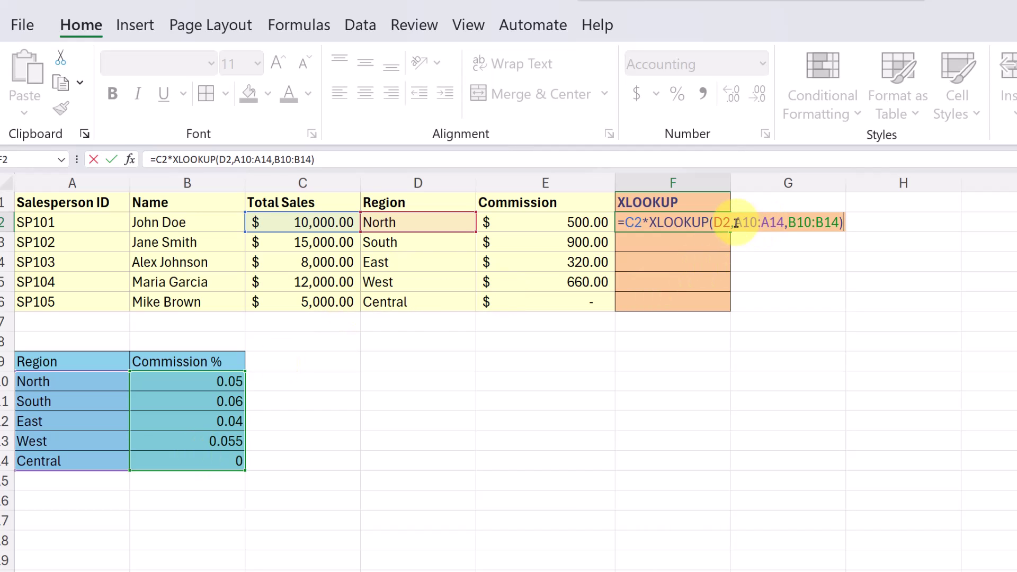
# Lock the rate table ranges as $A$10:$A$14 and $B$10:$B$14 and commit the commission formula
pyautogui.moveTo(735, 223); pyautogui.dragTo(836, 223)
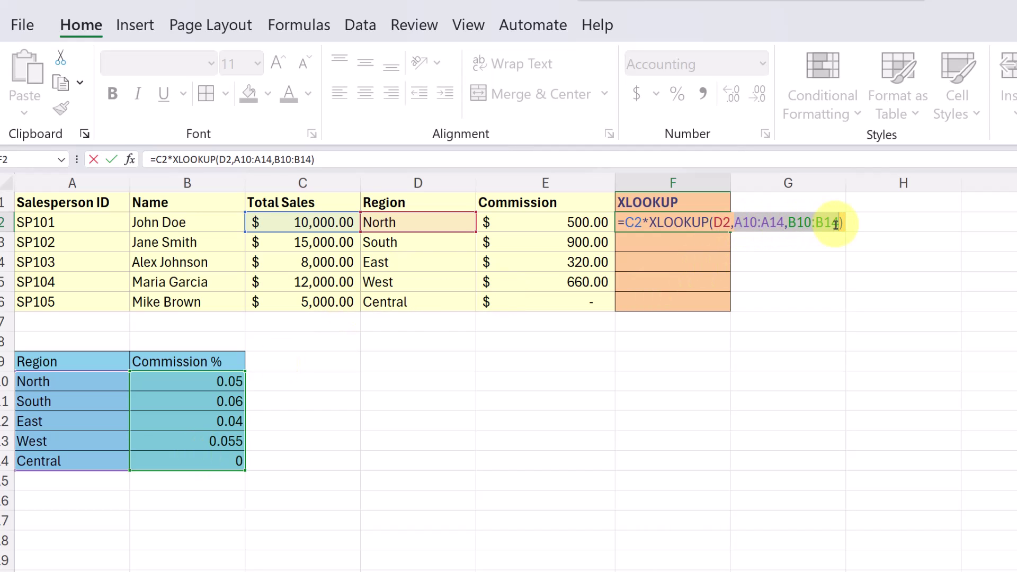
pyautogui.press('F4')
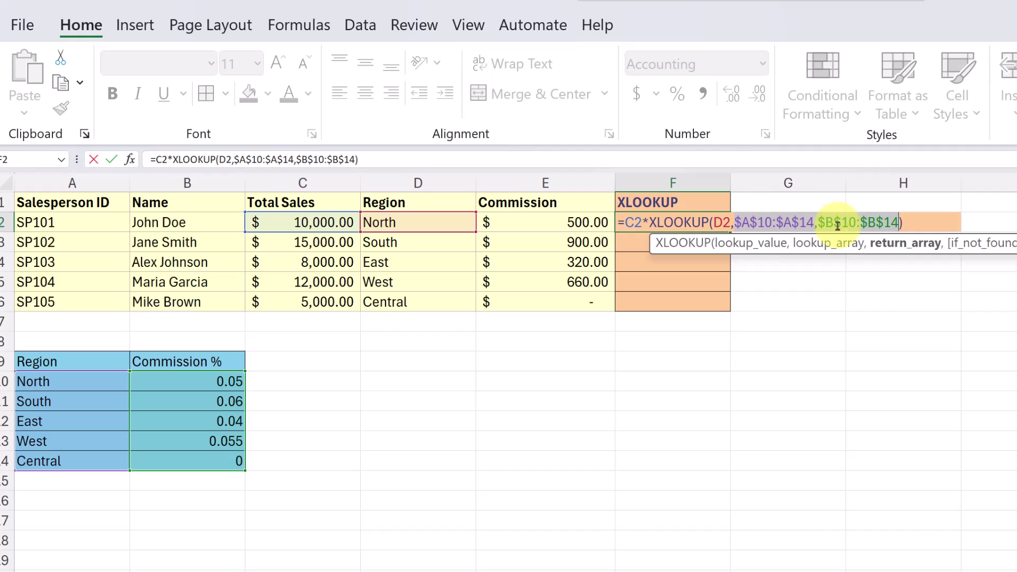
pyautogui.hotkey('ctrl', 'Return')
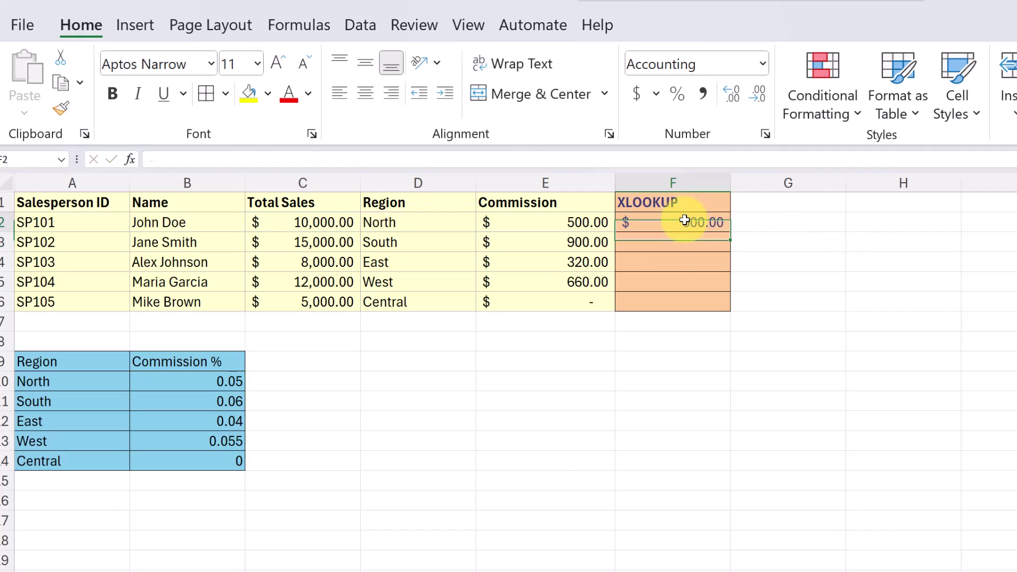
# Fill the XLOOKUP commission formula down from F2 to F6 for all five salespeople
pyautogui.moveTo(729, 232); pyautogui.dragTo(729, 304)
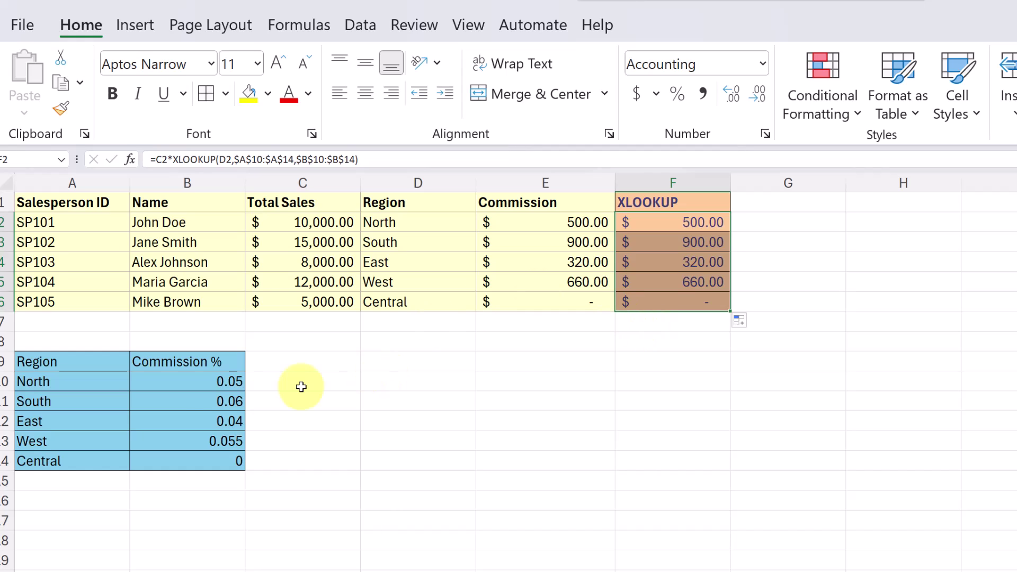
pyautogui.click(267, 435)
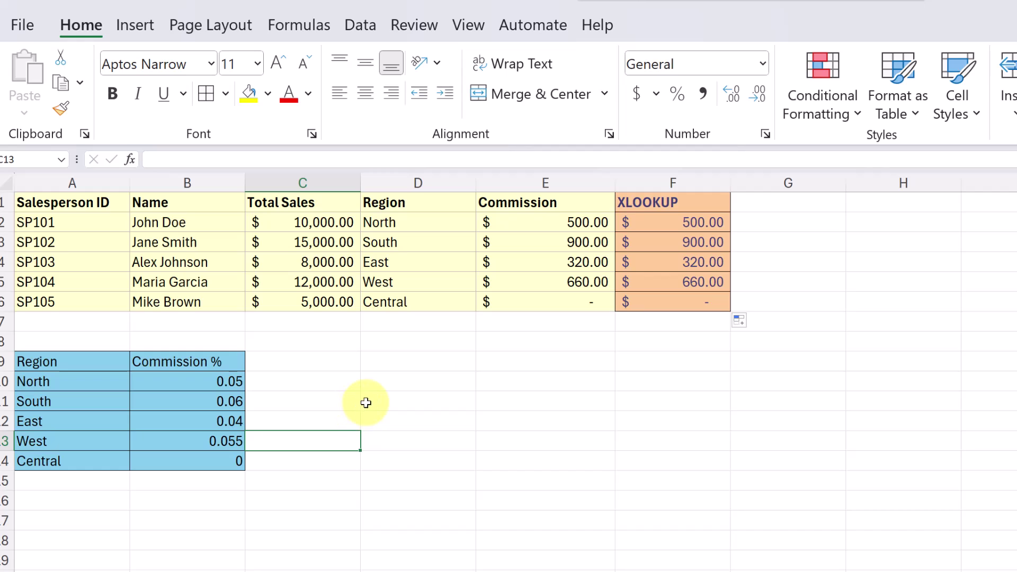
# Clear the Central region name in A14 so its commissions show #N/A
pyautogui.click(72, 461)
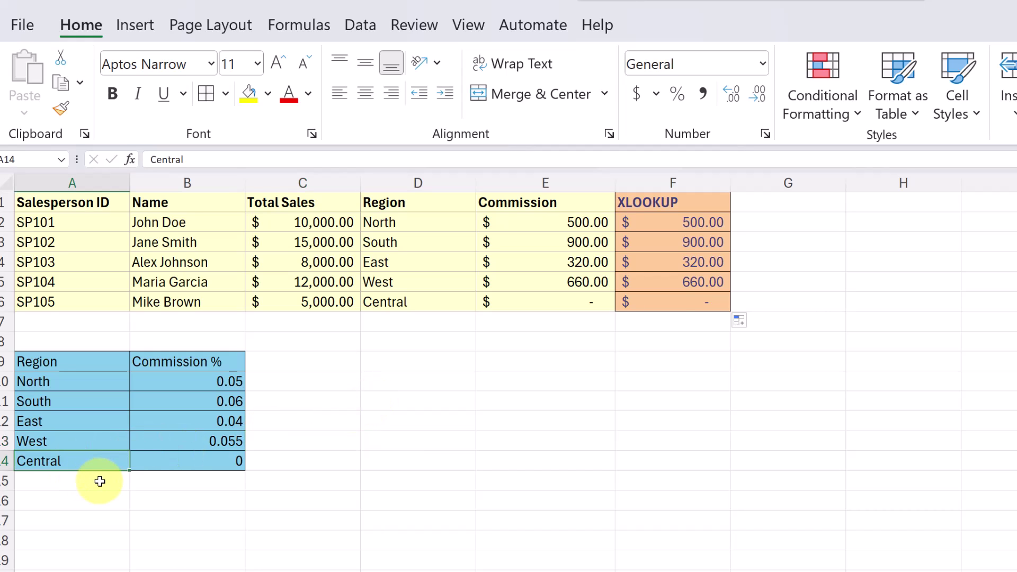
pyautogui.press('Delete')
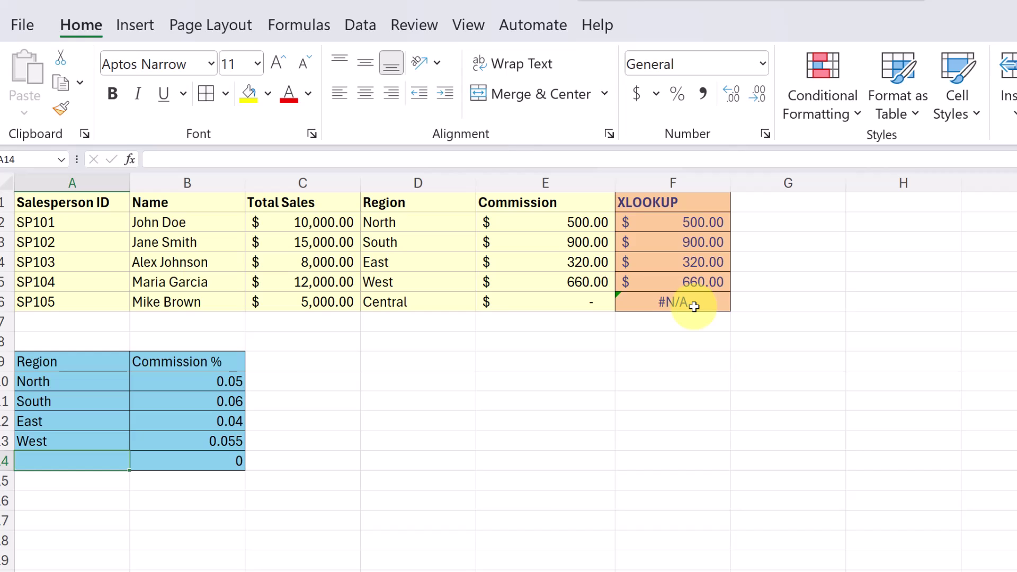
# Add 0 as the if_not_found argument in F2 and fill it down to F6
pyautogui.click(688, 222)
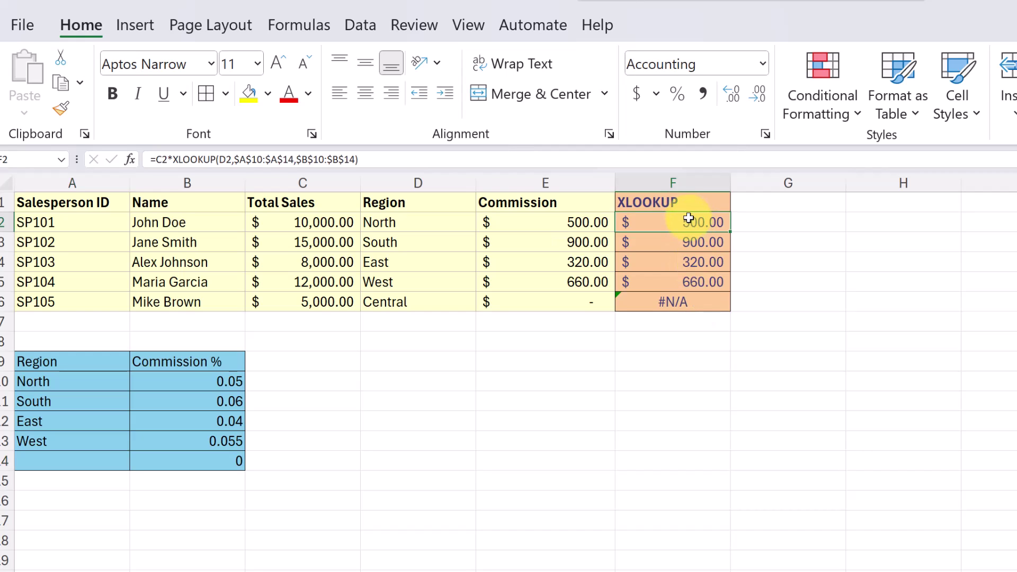
pyautogui.doubleClick(685, 222)
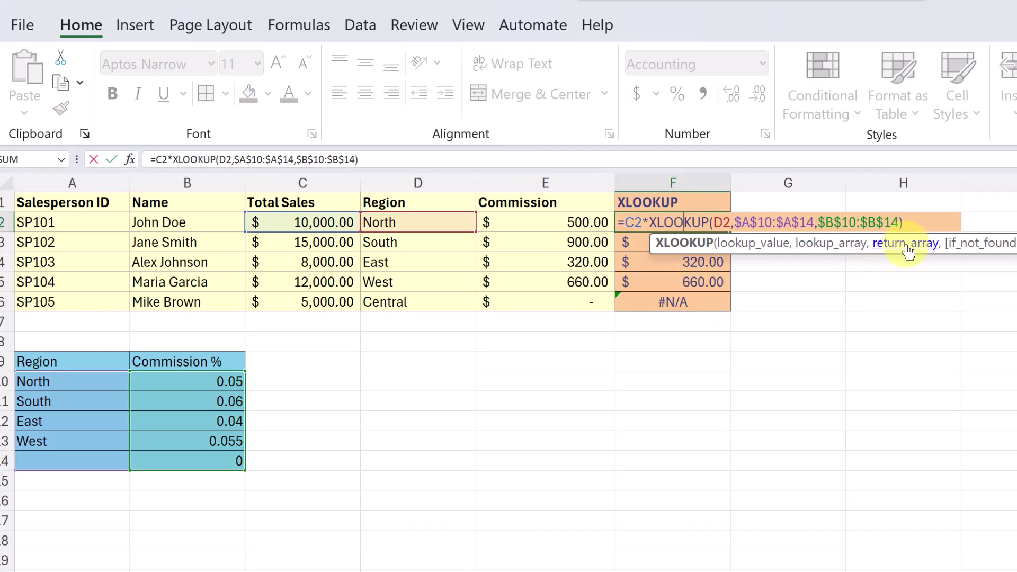
pyautogui.click(899, 223)
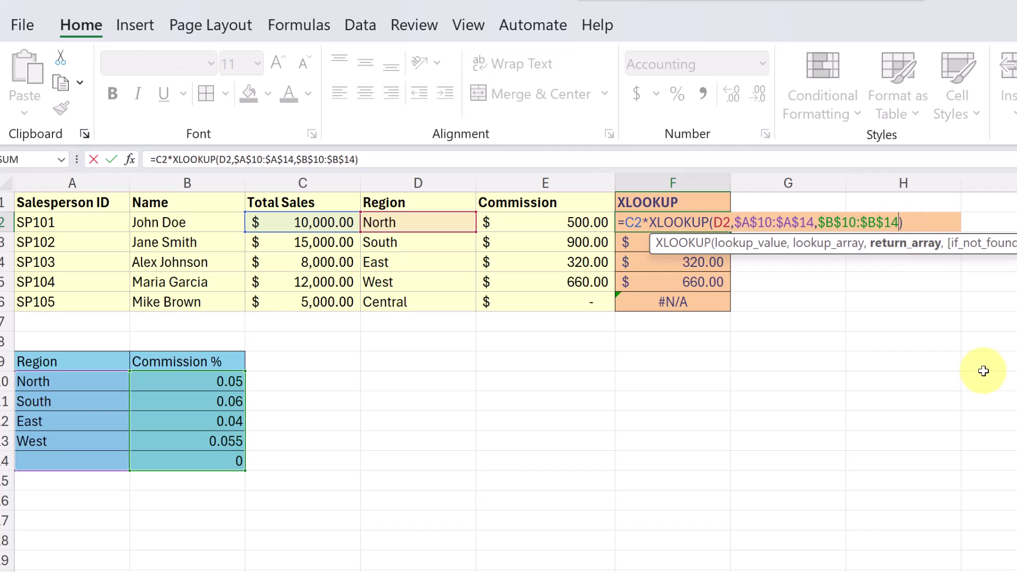
pyautogui.write(',')
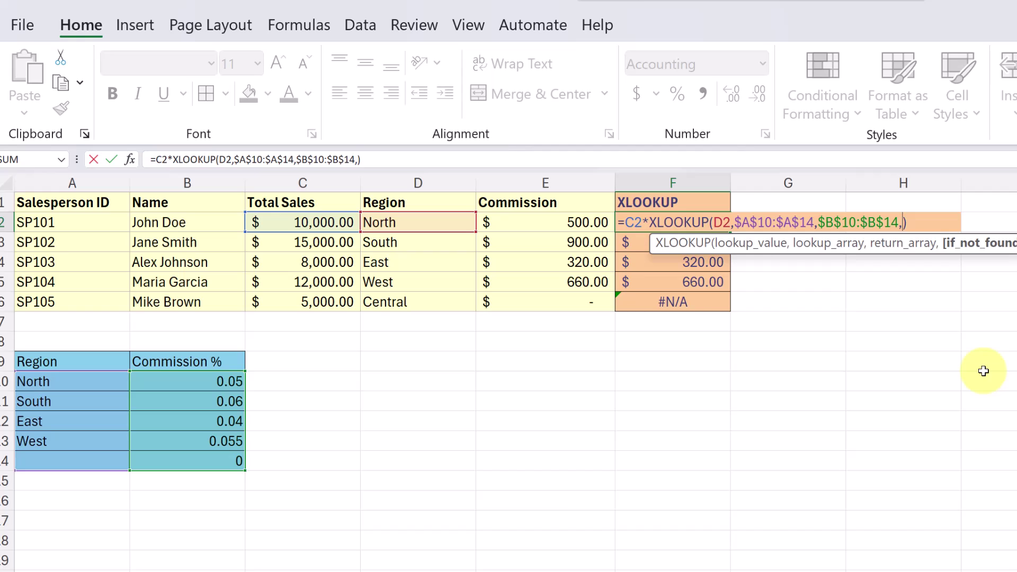
pyautogui.write('0')
pyautogui.press('Return')
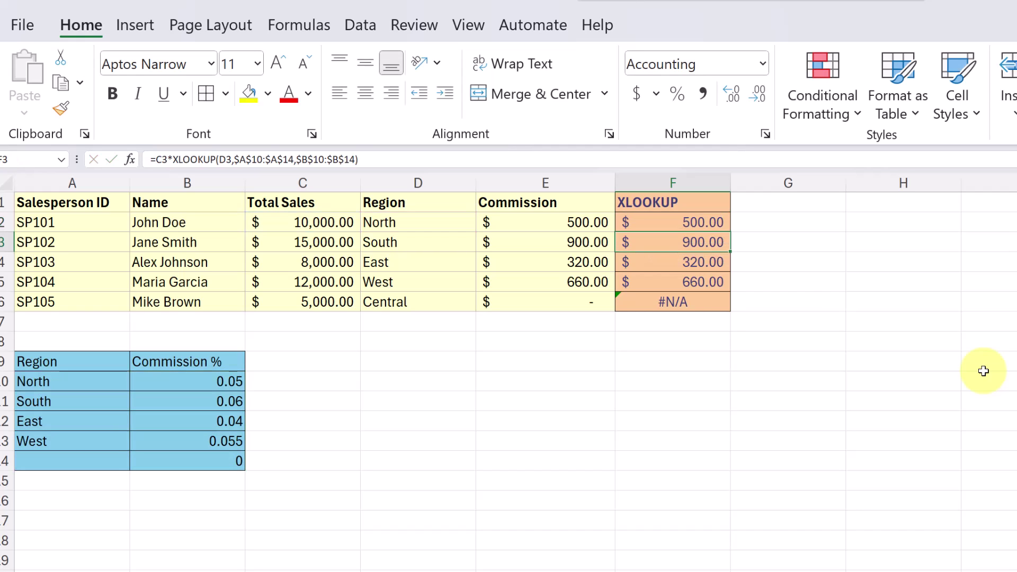
pyautogui.click(700, 222)
pyautogui.moveTo(730, 231); pyautogui.dragTo(730, 307)
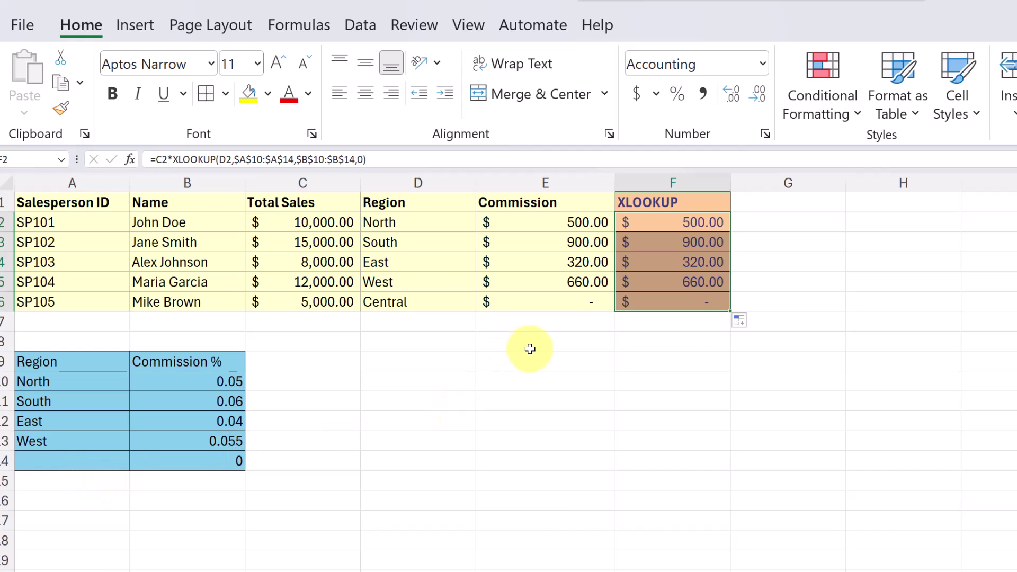
pyautogui.click(674, 341)
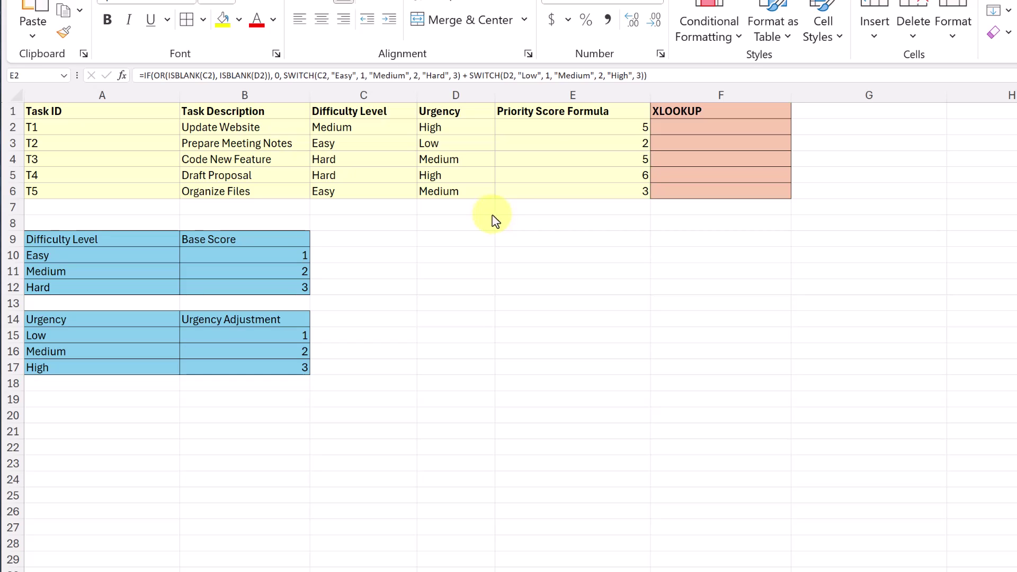
# Review the IF/ISBLANK-wrapped SWITCH priority score in E2 and select F2 for the new formula
pyautogui.doubleClick(549, 127)
pyautogui.click(547, 127)
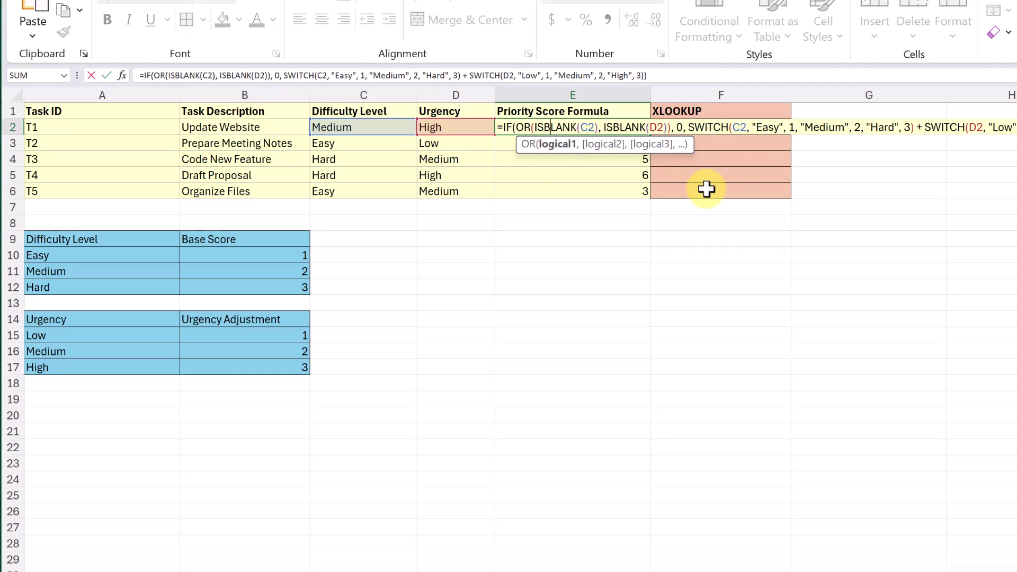
pyautogui.press('Return')
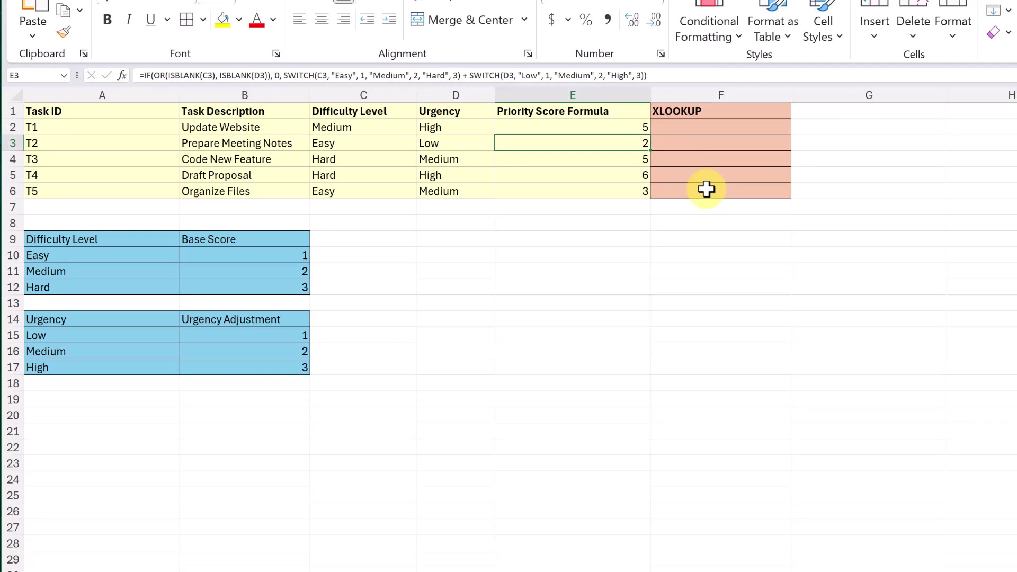
pyautogui.click(669, 130)
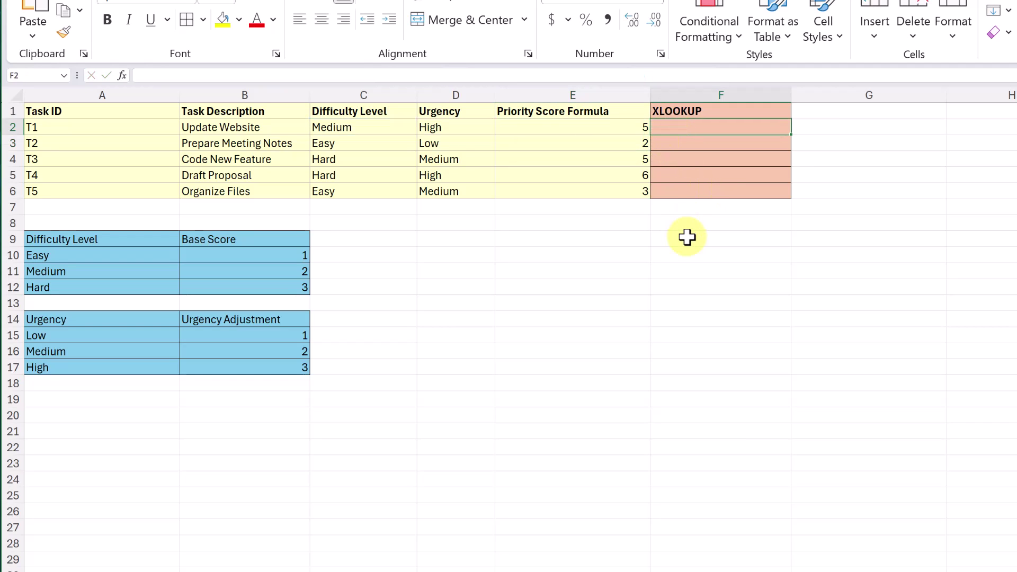
pyautogui.write('=')
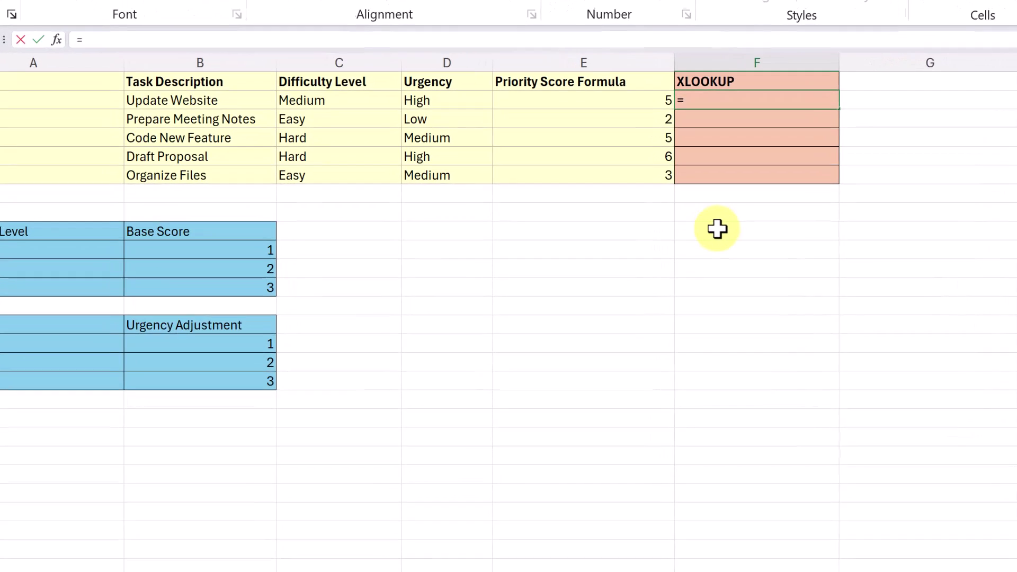
pyautogui.write('xl')
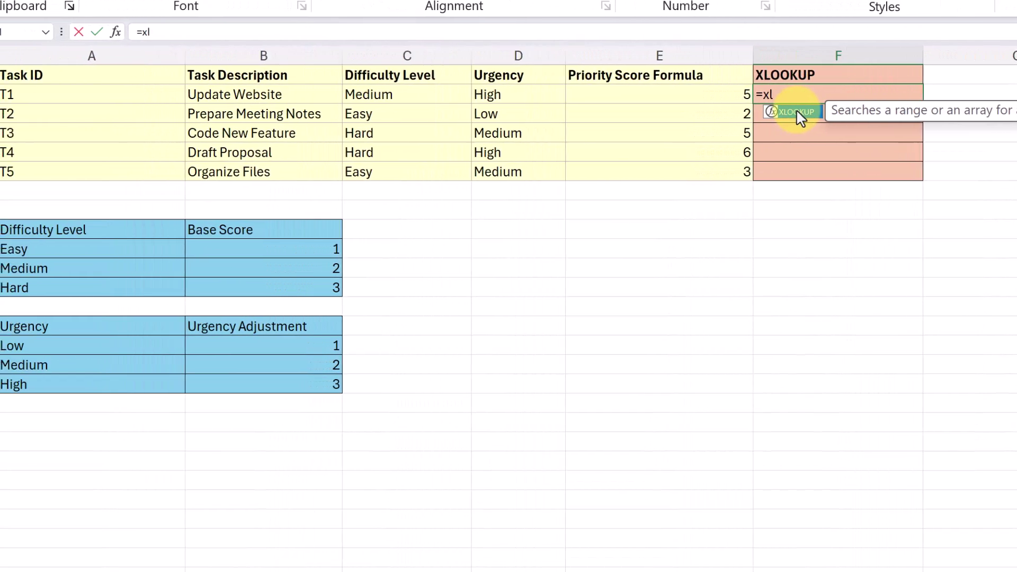
# Enter =XLOOKUP(C2,$A$10:$A$12,$B$10:$B$12) in F2 to return T1's difficulty Base Score
pyautogui.doubleClick(721, 110)
pyautogui.click(403, 97)
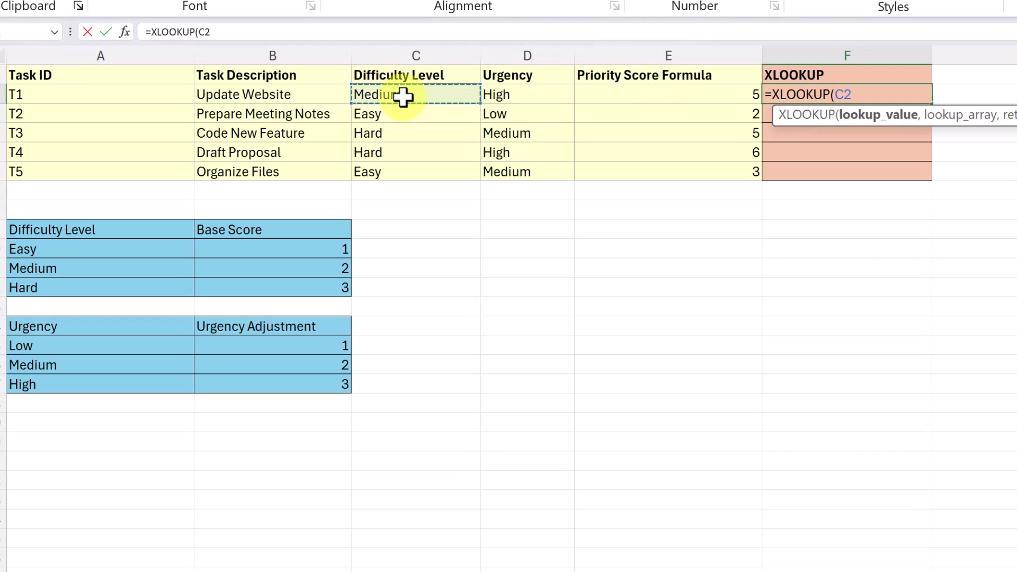
pyautogui.write(',')
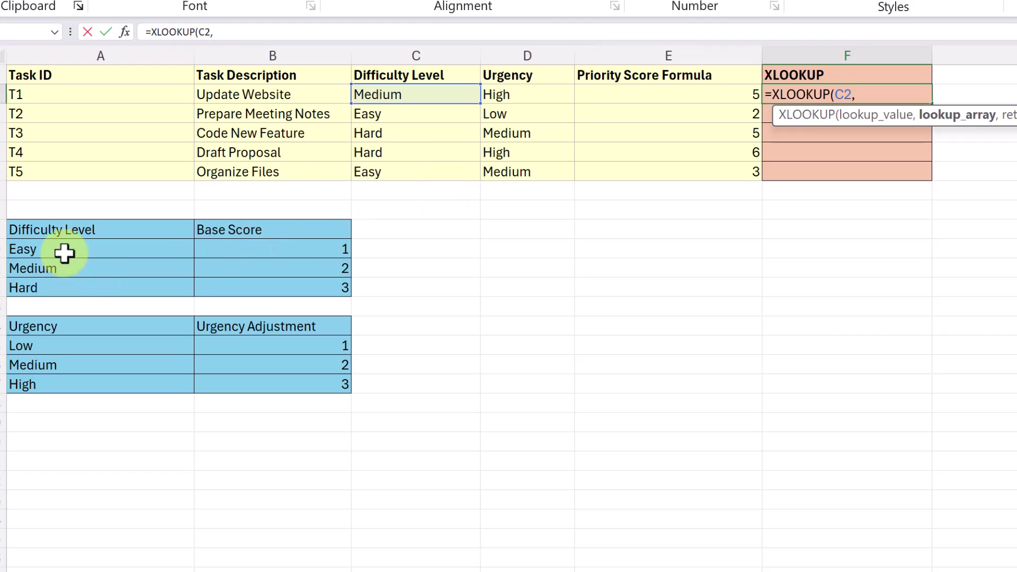
pyautogui.moveTo(64, 249); pyautogui.dragTo(69, 287)
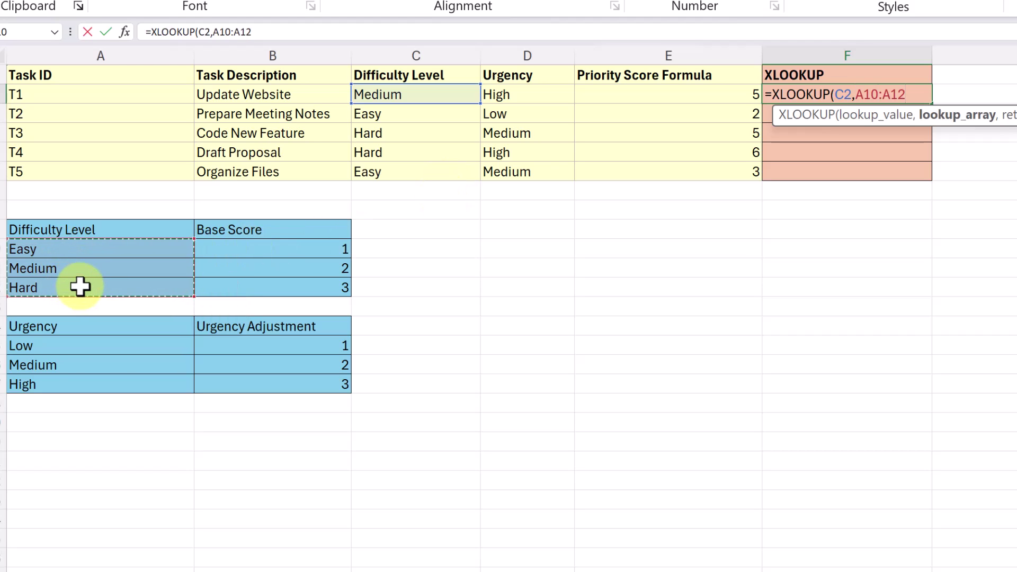
pyautogui.write(',')
pyautogui.moveTo(285, 249); pyautogui.dragTo(289, 276)
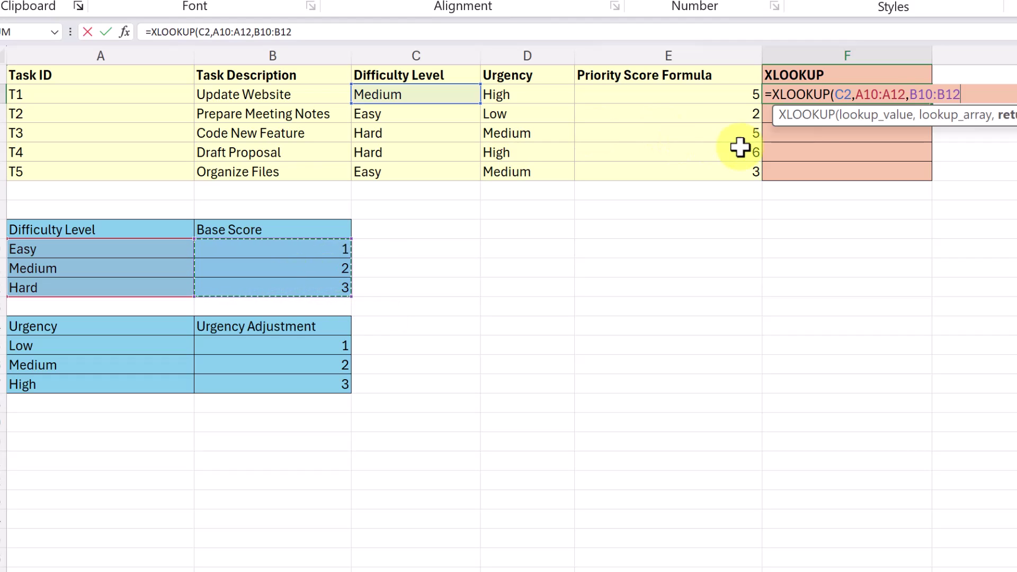
pyautogui.click(857, 95)
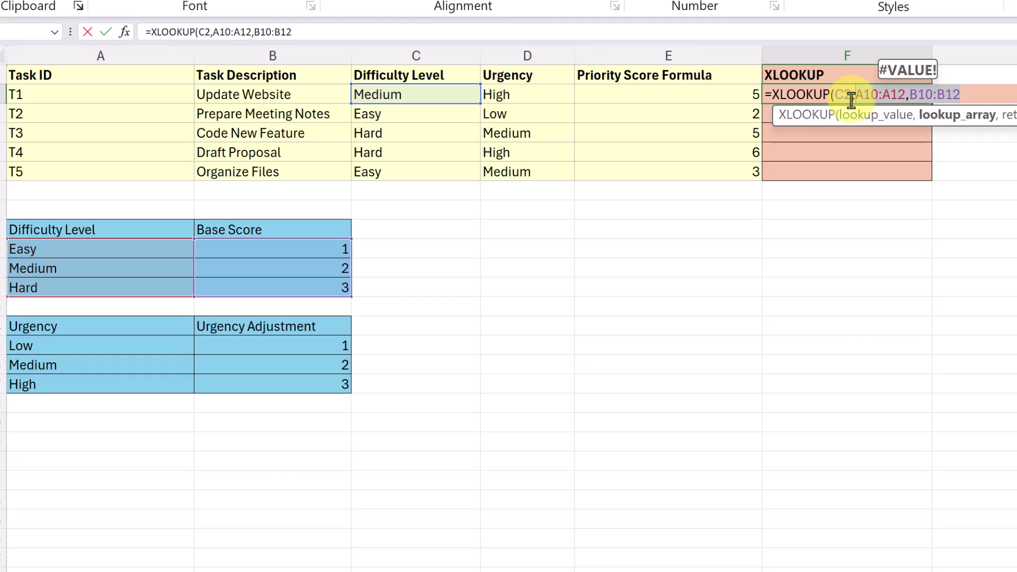
pyautogui.press('F4')
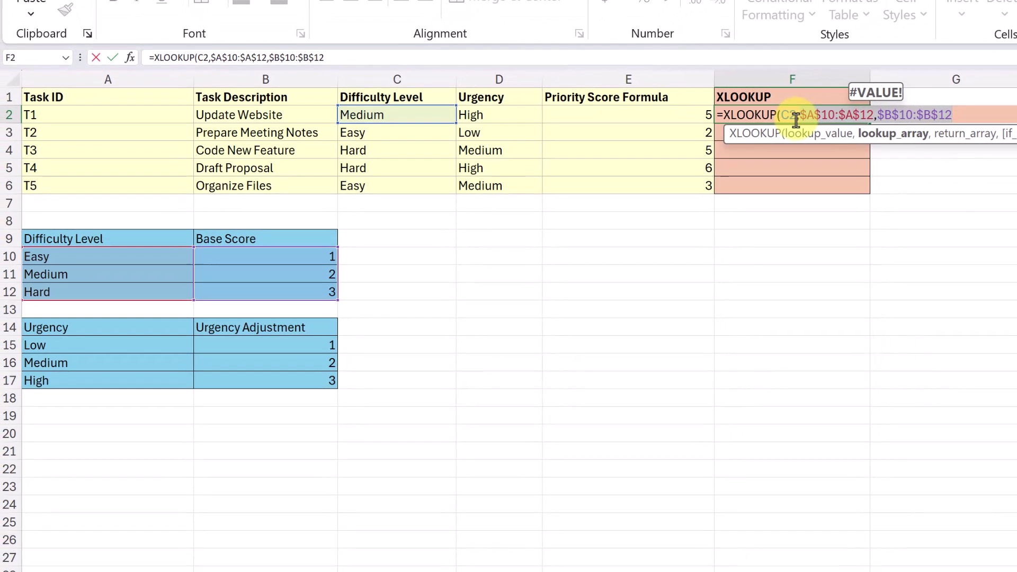
pyautogui.click(980, 116)
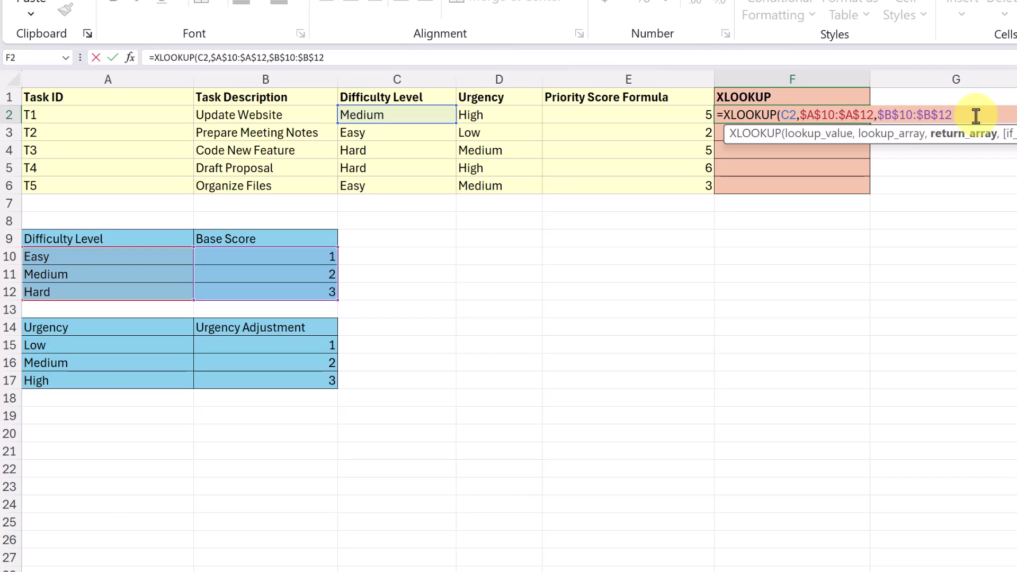
pyautogui.write(') +')
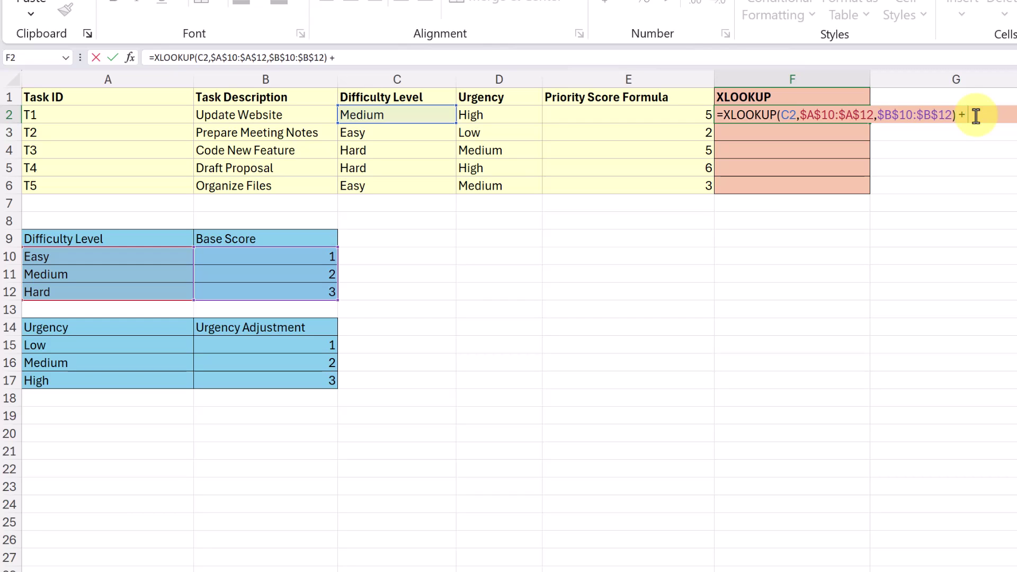
pyautogui.write('xlo')
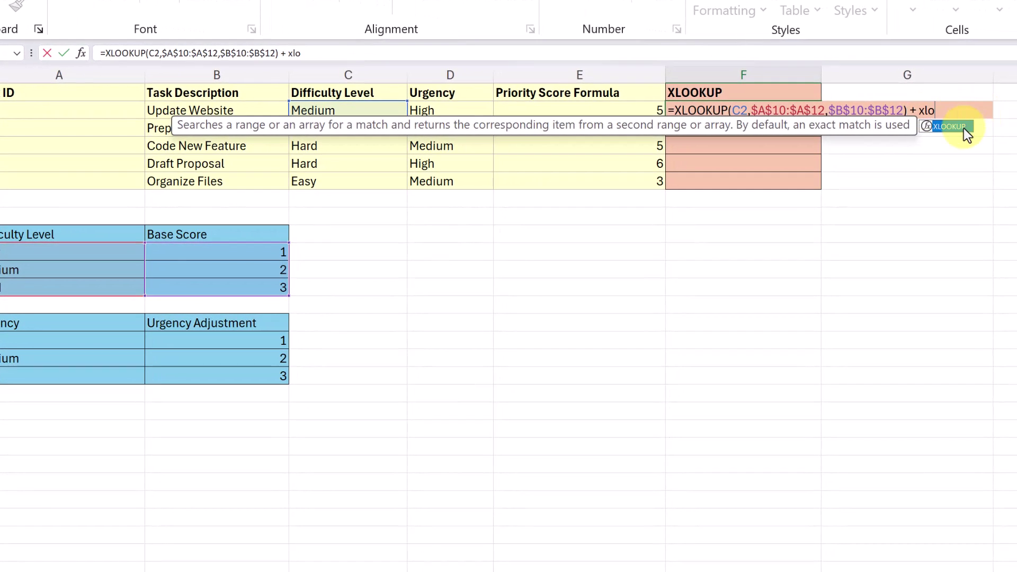
# Add +XLOOKUP(D2,$A$15:$A$17,$B$15:$B$17) for the urgency adjustment and commit the combined score
pyautogui.press('Tab')
pyautogui.click(450, 111)
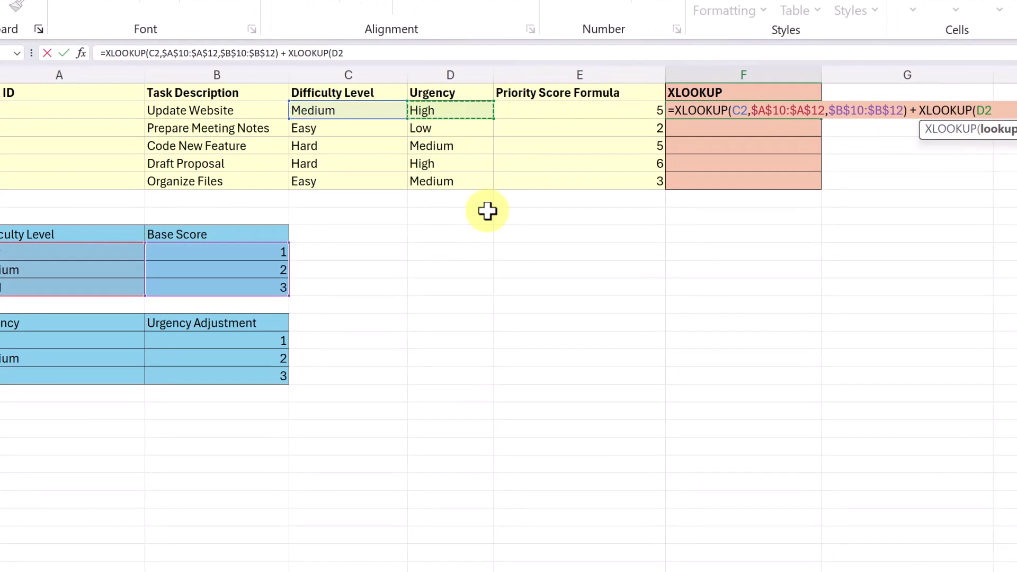
pyautogui.write(',')
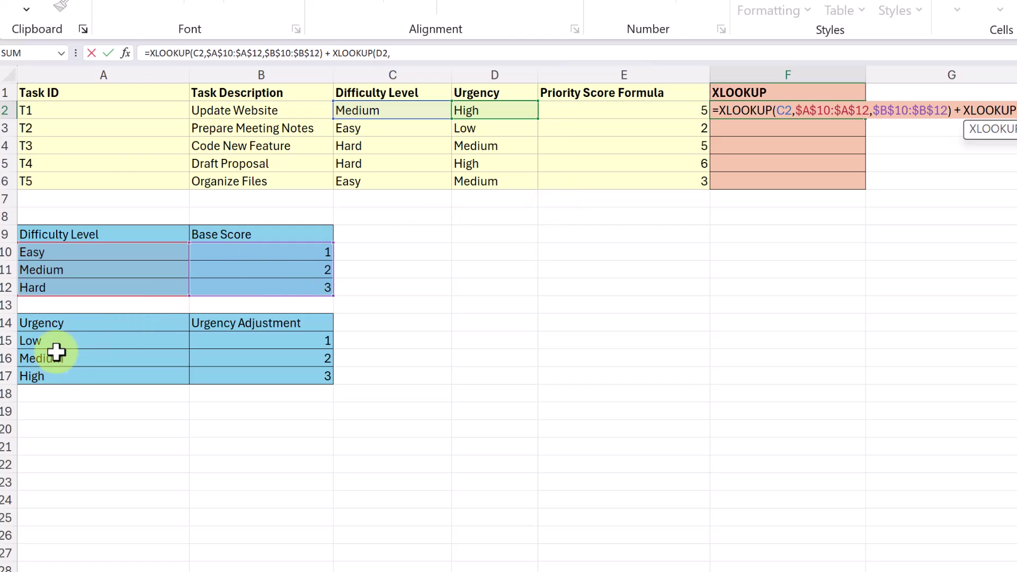
pyautogui.moveTo(54, 343); pyautogui.dragTo(48, 376)
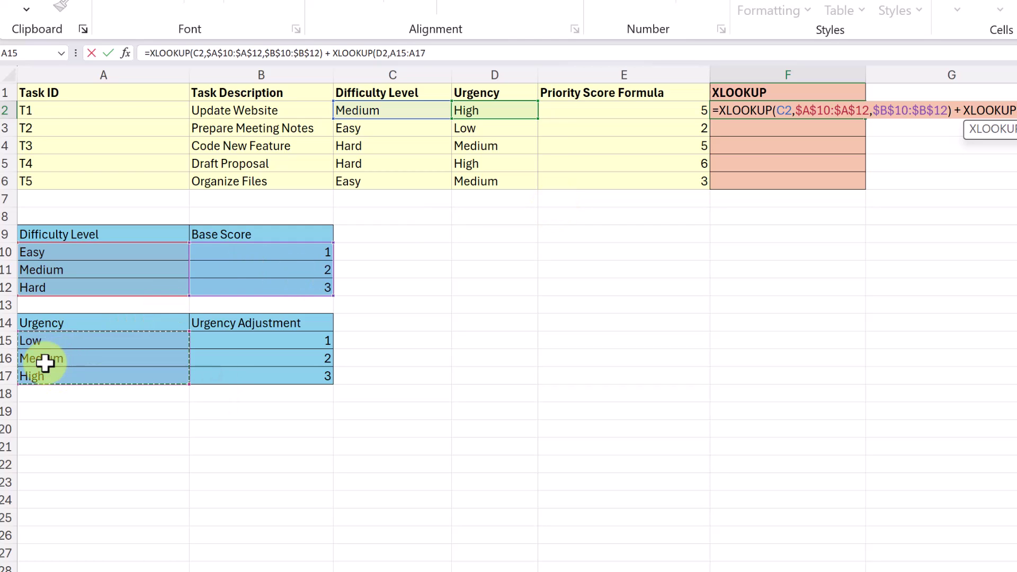
pyautogui.write(',')
pyautogui.moveTo(174, 337); pyautogui.dragTo(177, 371)
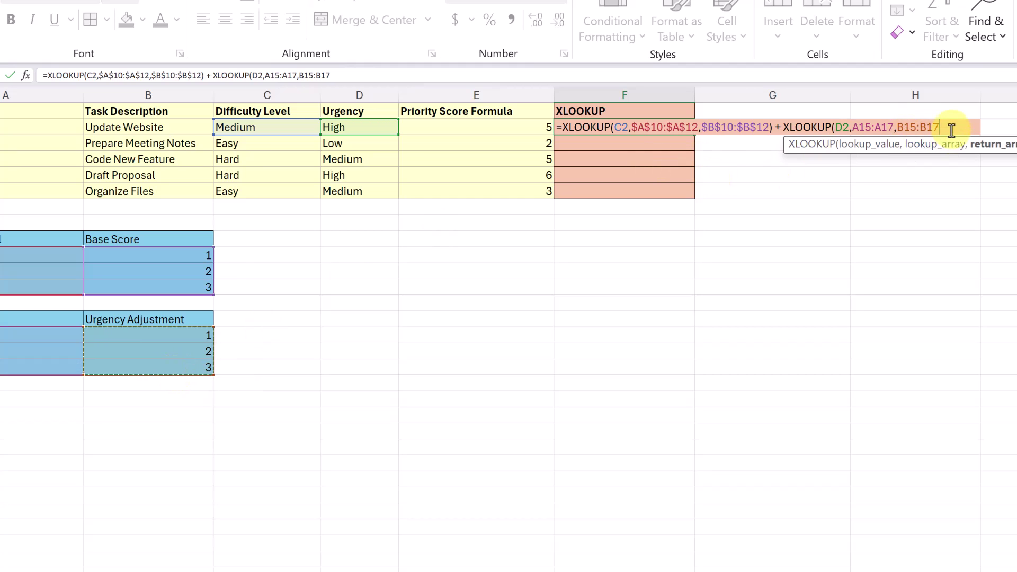
pyautogui.click(853, 129)
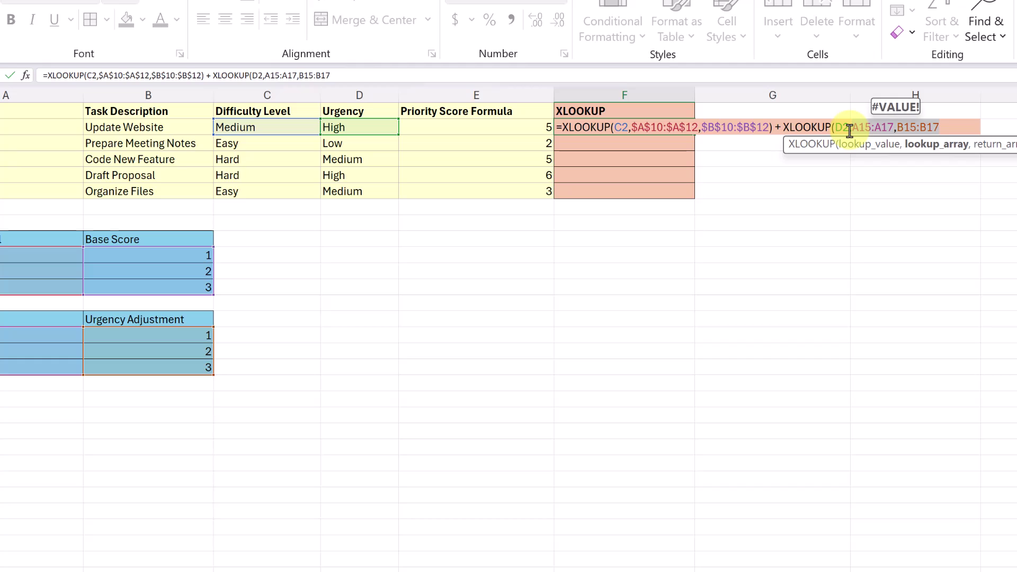
pyautogui.press('F4')
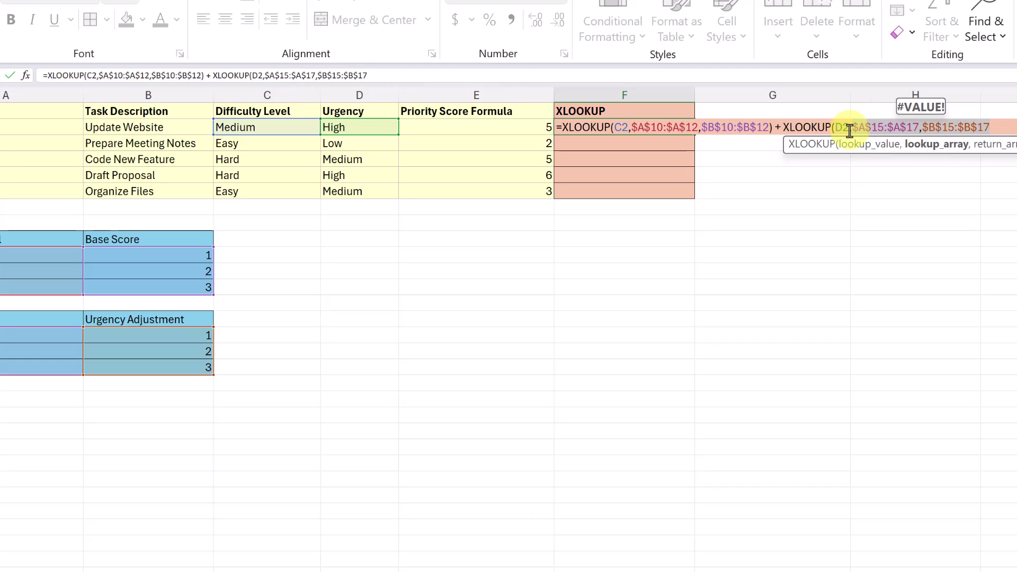
pyautogui.press('Right')
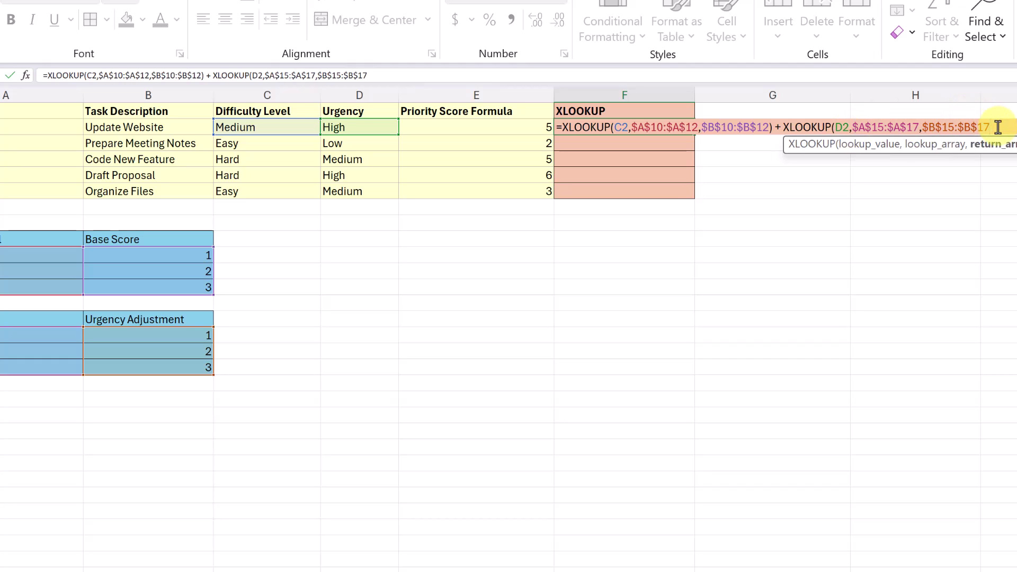
pyautogui.write(')')
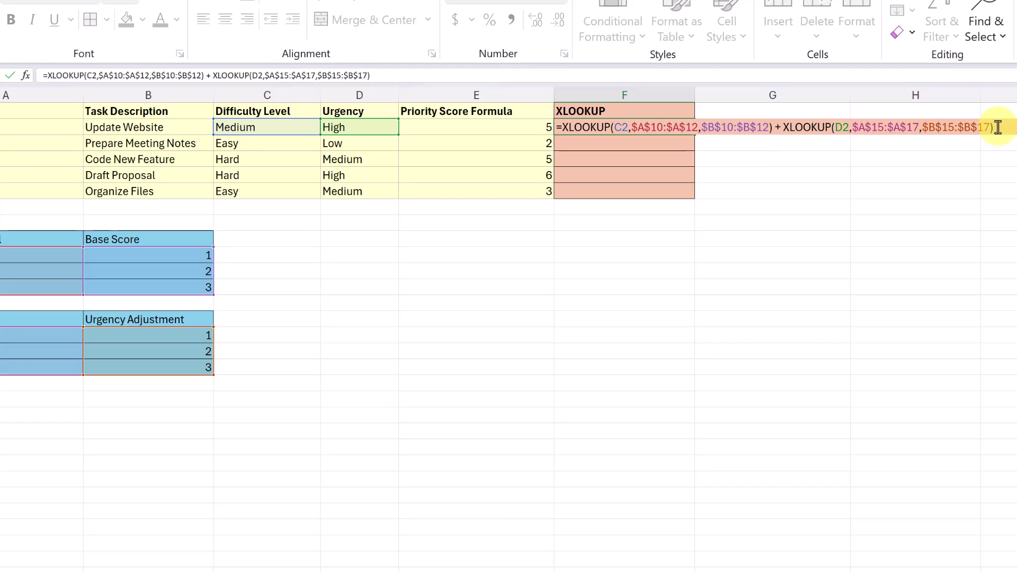
pyautogui.hotkey('ctrl', 'Return')
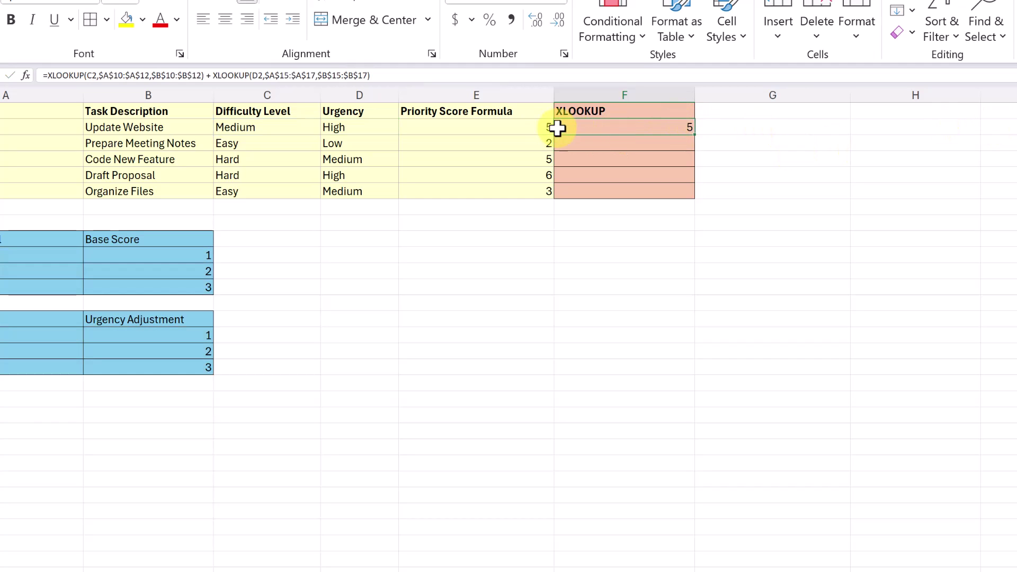
# Fill the combined score formula down to F6, giving 5, 2, 5, 6, 3
pyautogui.moveTo(695, 136); pyautogui.dragTo(697, 196)
pyautogui.click(629, 239)
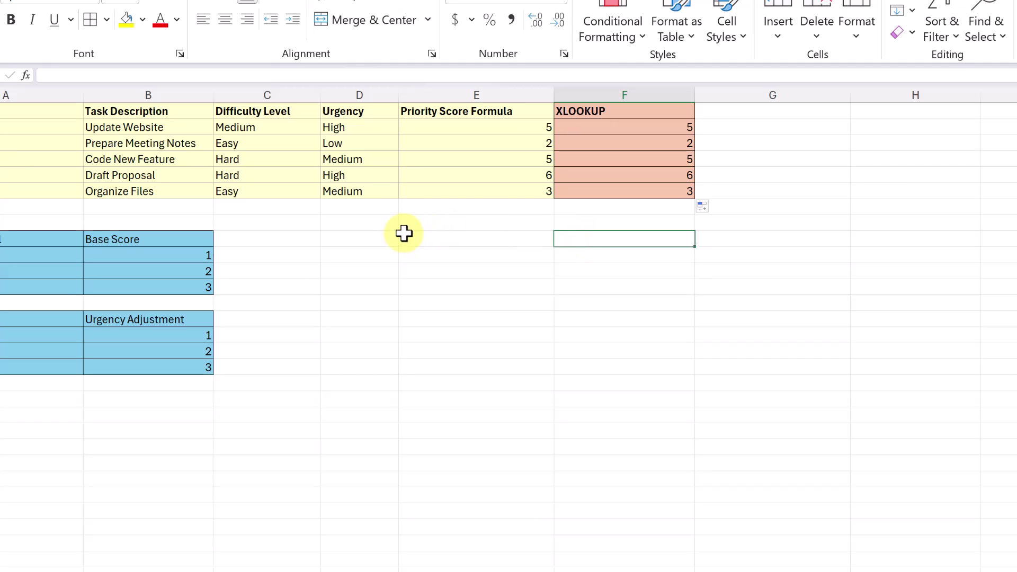
pyautogui.click(263, 129)
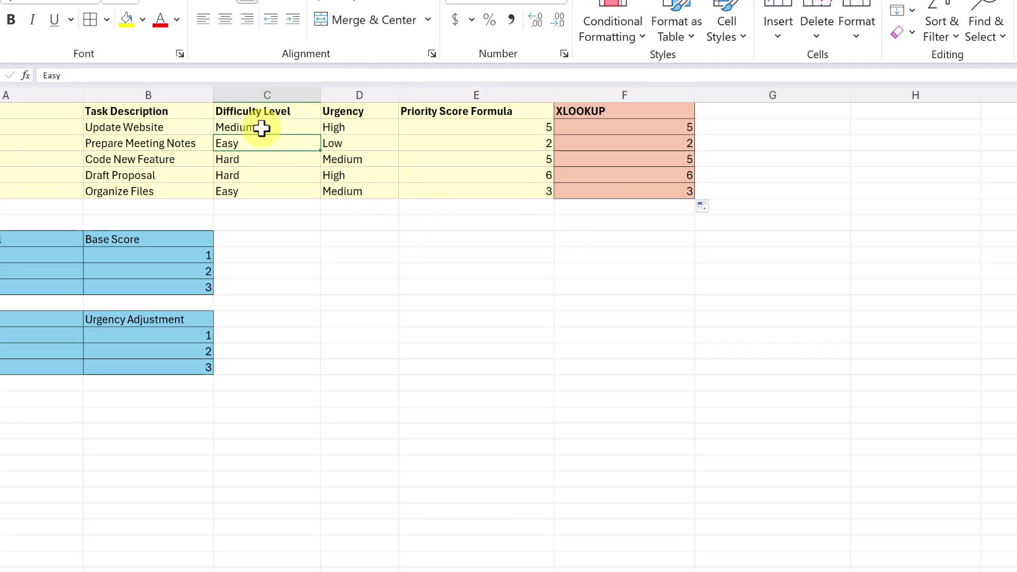
pyautogui.click(262, 129)
pyautogui.press('Delete')
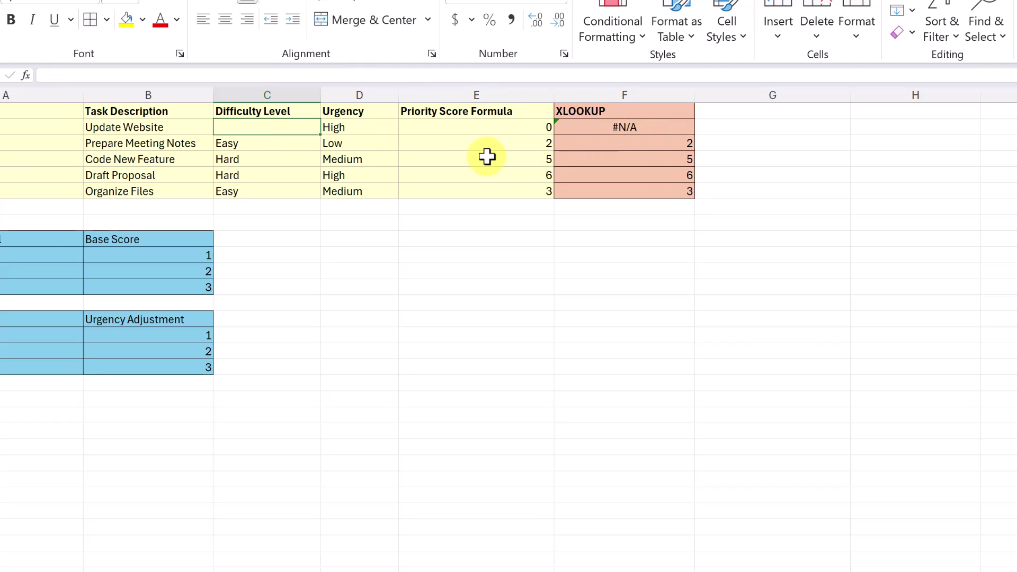
pyautogui.hotkey('ctrl', 'z')
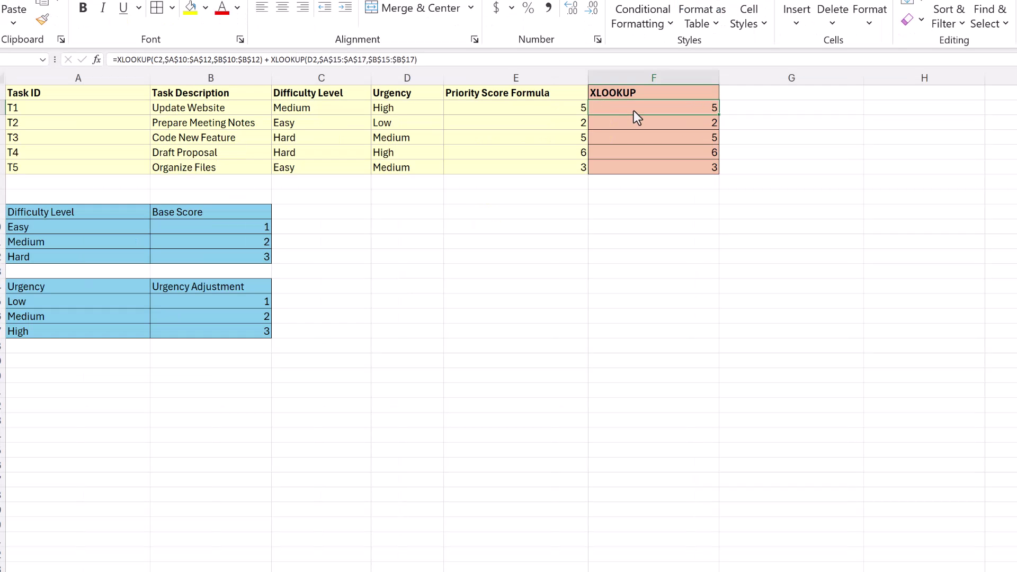
# Replace F2 with =IF(OR(ISBLANK(C2),ISBLANK(D2)),0,XLOOKUP+XLOOKUP) and fill it down to F6
pyautogui.doubleClick(634, 111)
pyautogui.moveTo(487, 60); pyautogui.dragTo(113, 60)
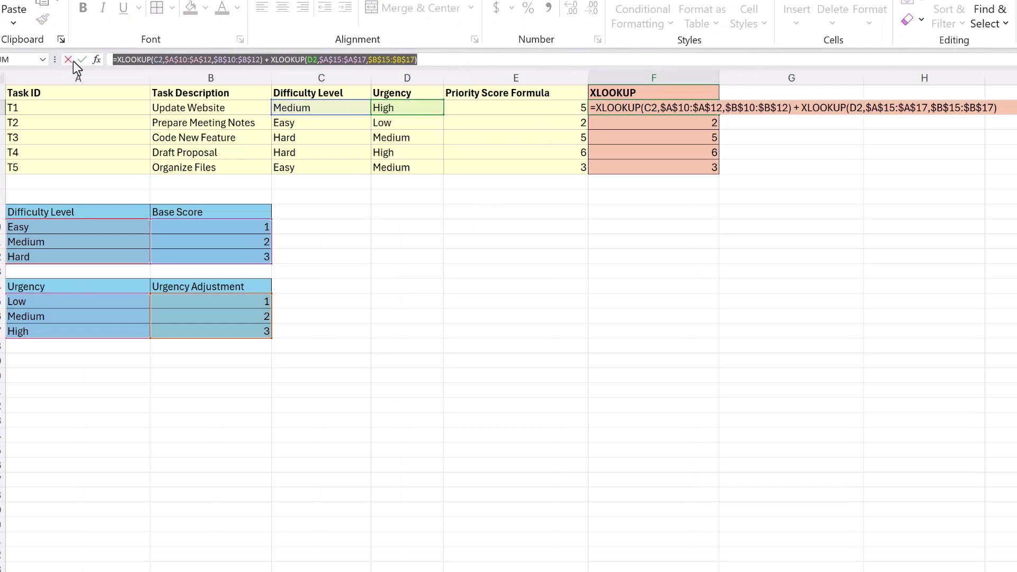
pyautogui.hotkey('ctrl', 'v')
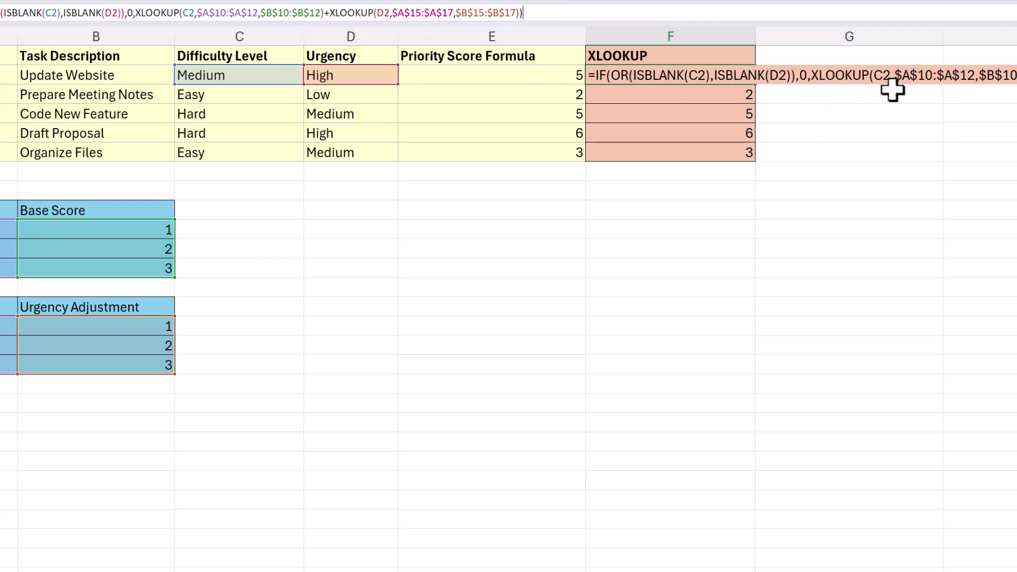
pyautogui.press('Return')
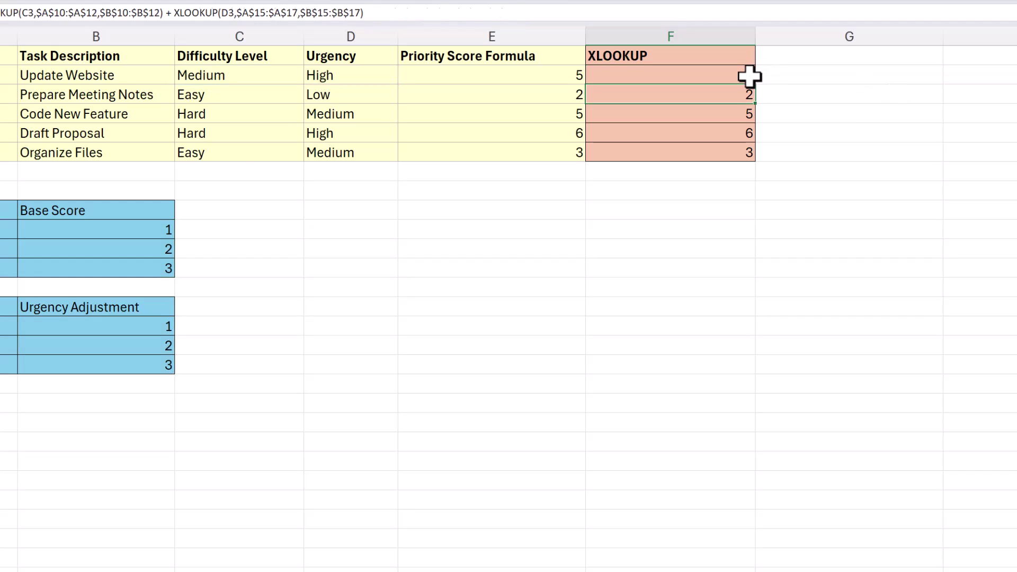
pyautogui.click(749, 74)
pyautogui.moveTo(756, 84); pyautogui.dragTo(756, 156)
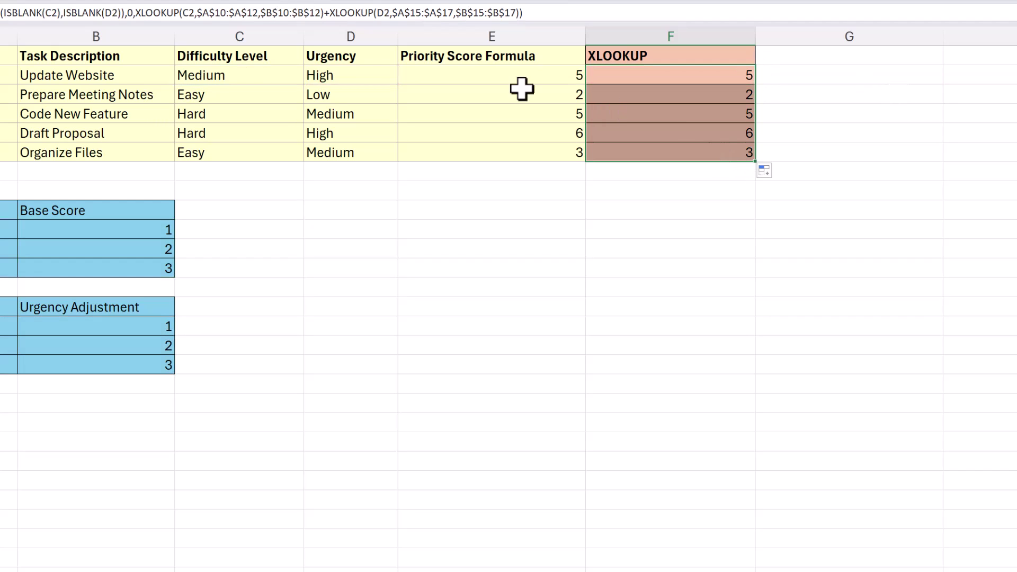
# Clear T2's Easy difficulty so both score columns return 0
pyautogui.click(226, 96)
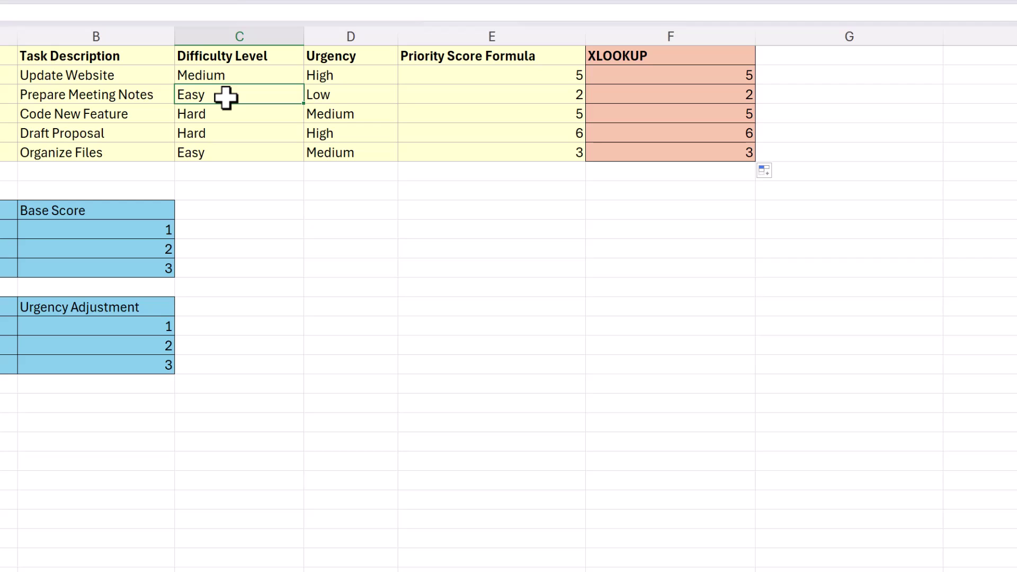
pyautogui.press('Delete')
pyautogui.click(470, 248)
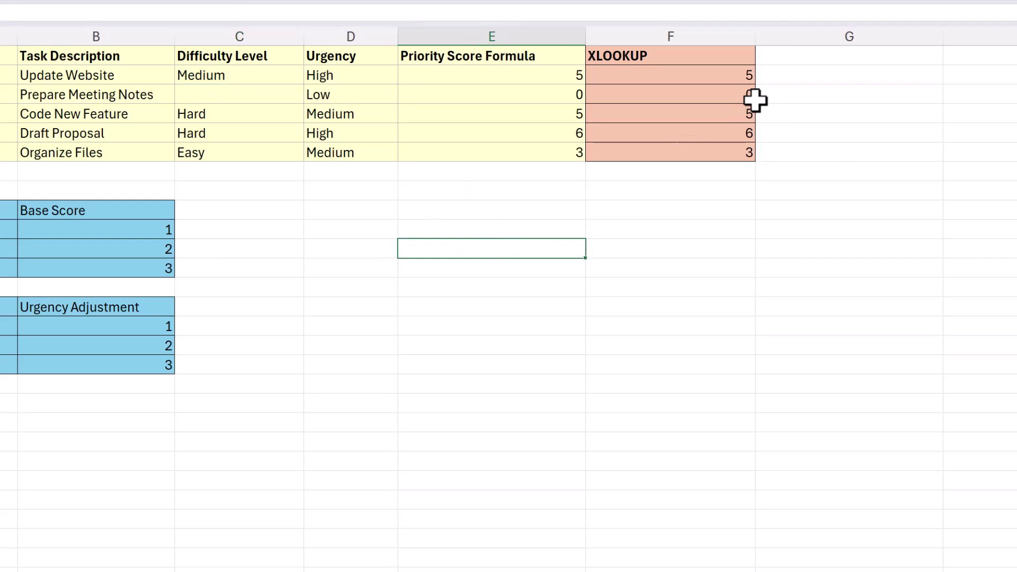